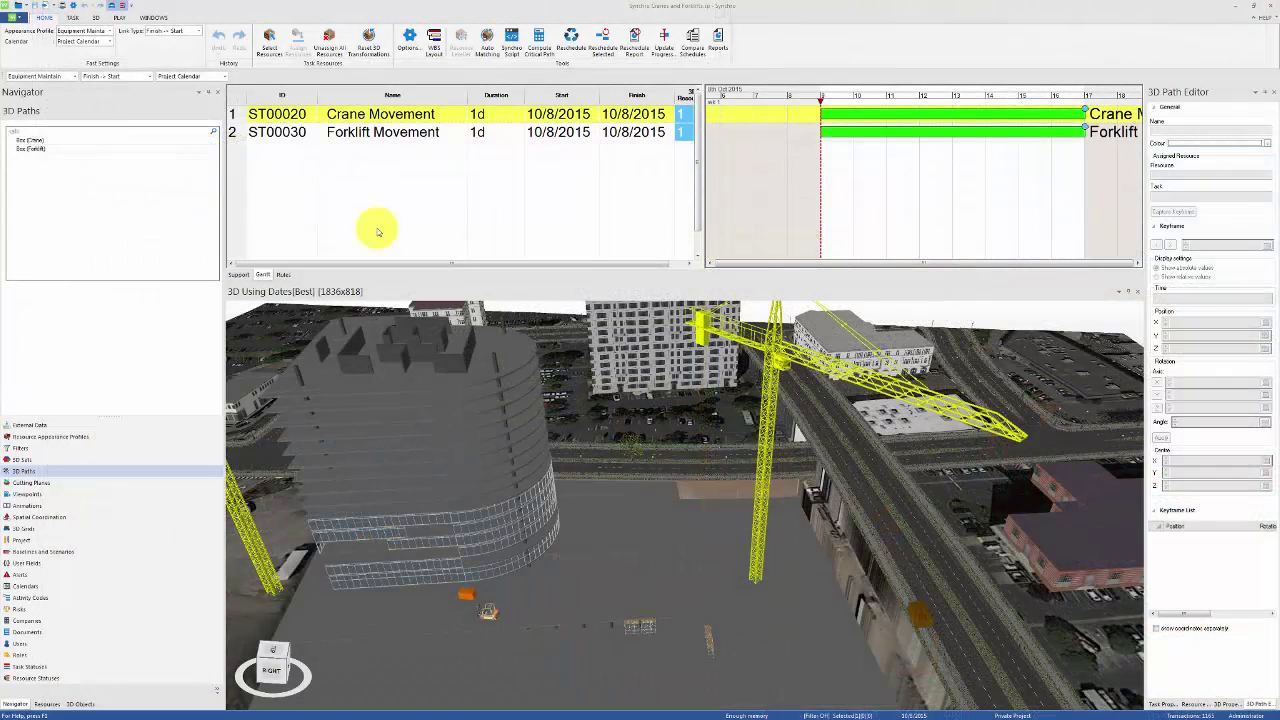
# Play the schedule simulation forward and in reverse to examine the motion of the crane and forklift boxes
pyautogui.click(122, 18)
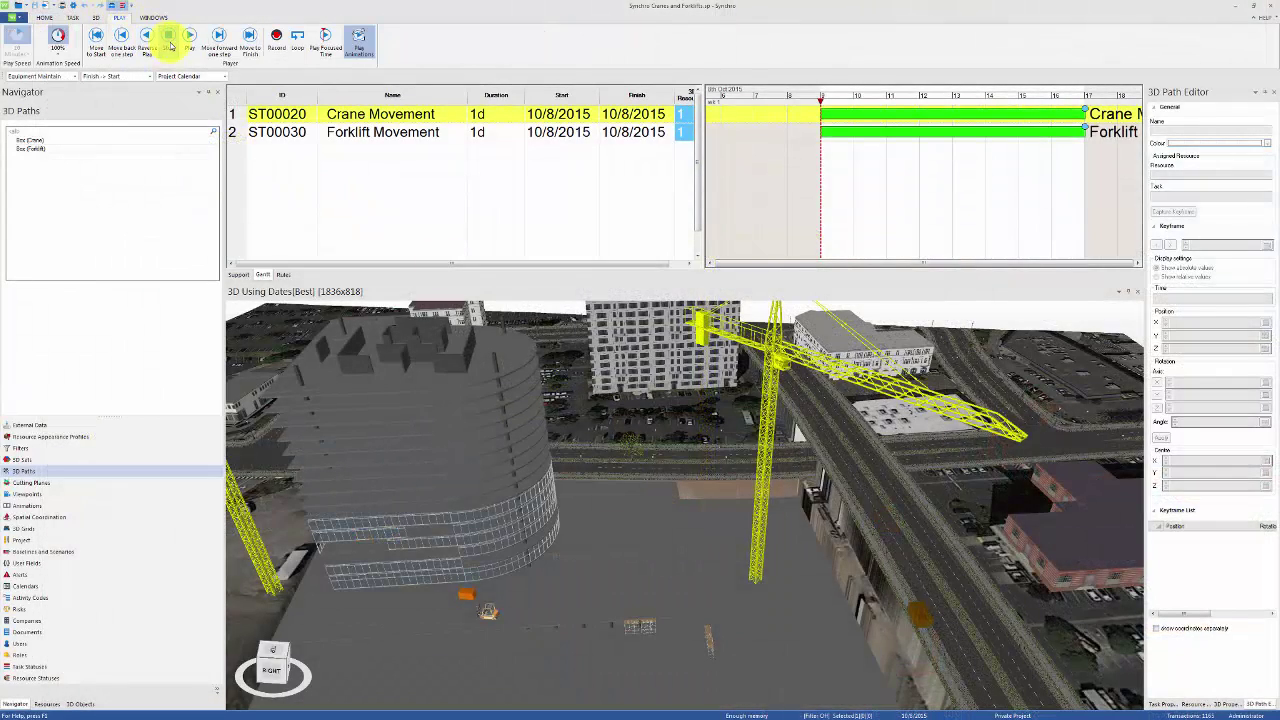
pyautogui.click(189, 40)
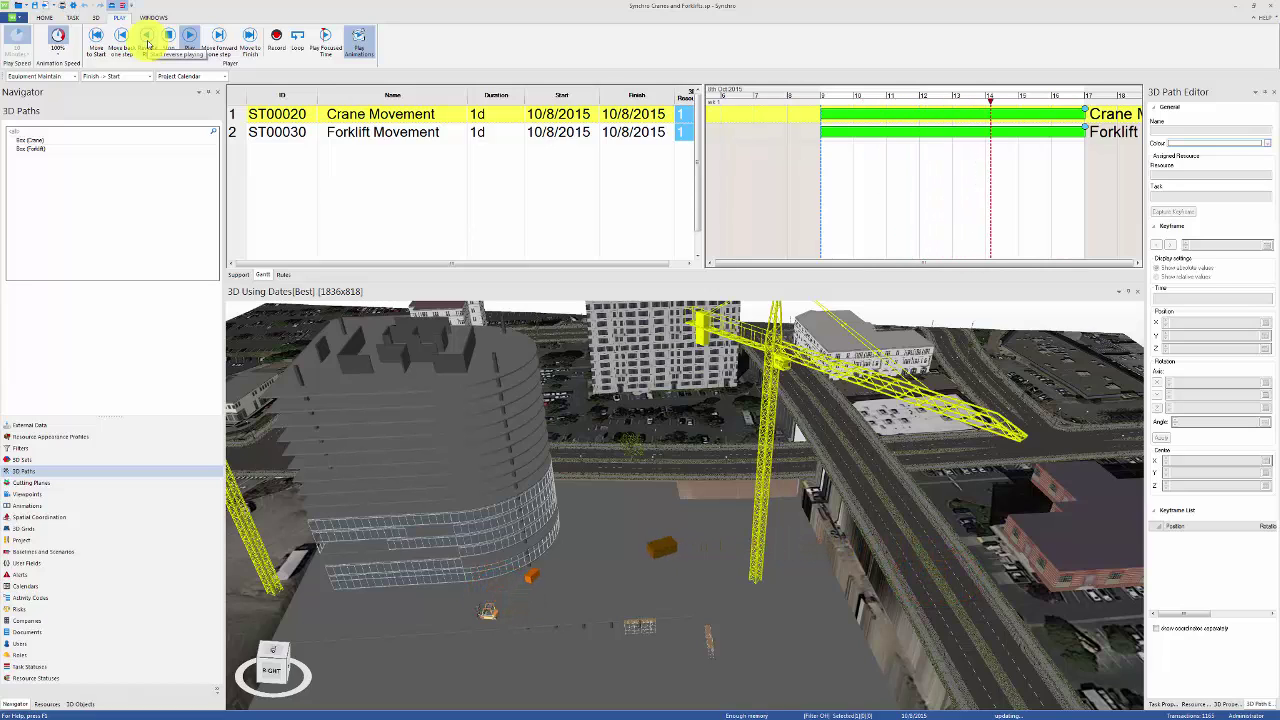
pyautogui.click(148, 43)
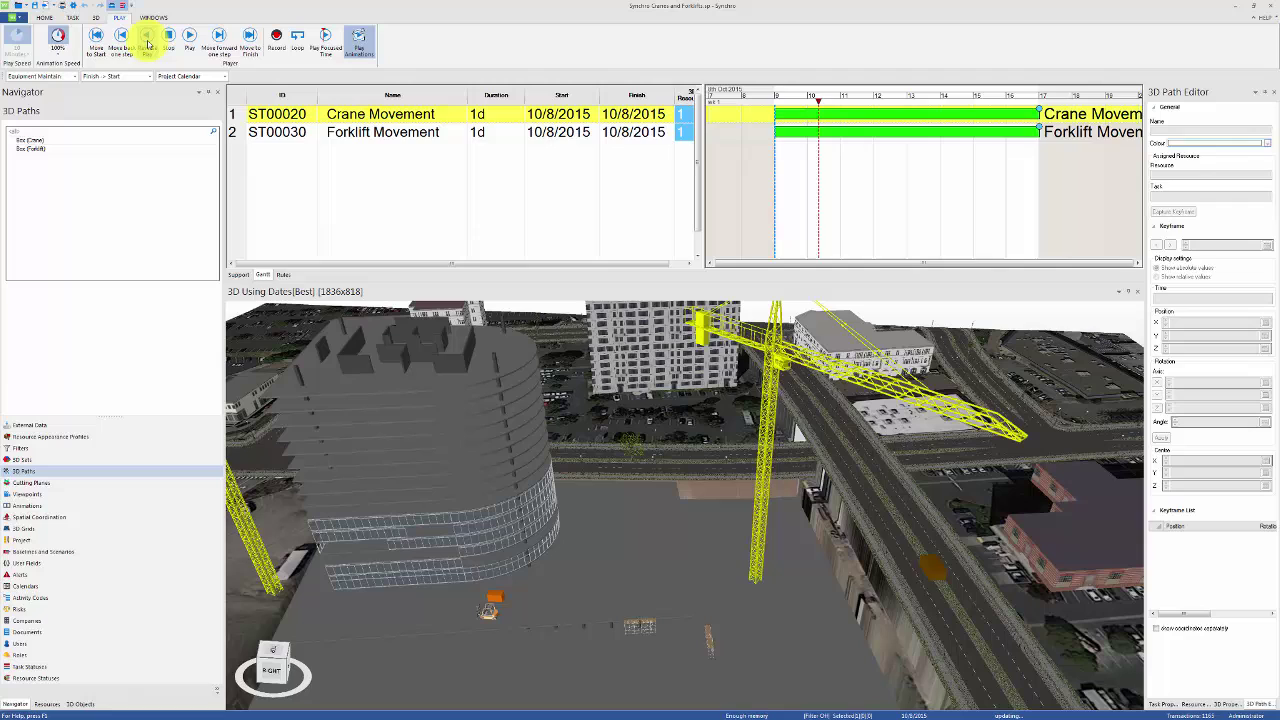
# Assign the whole tower crane beside the elevated road to the Crane Movement task
pyautogui.hotkey('ctrl', 'alt')
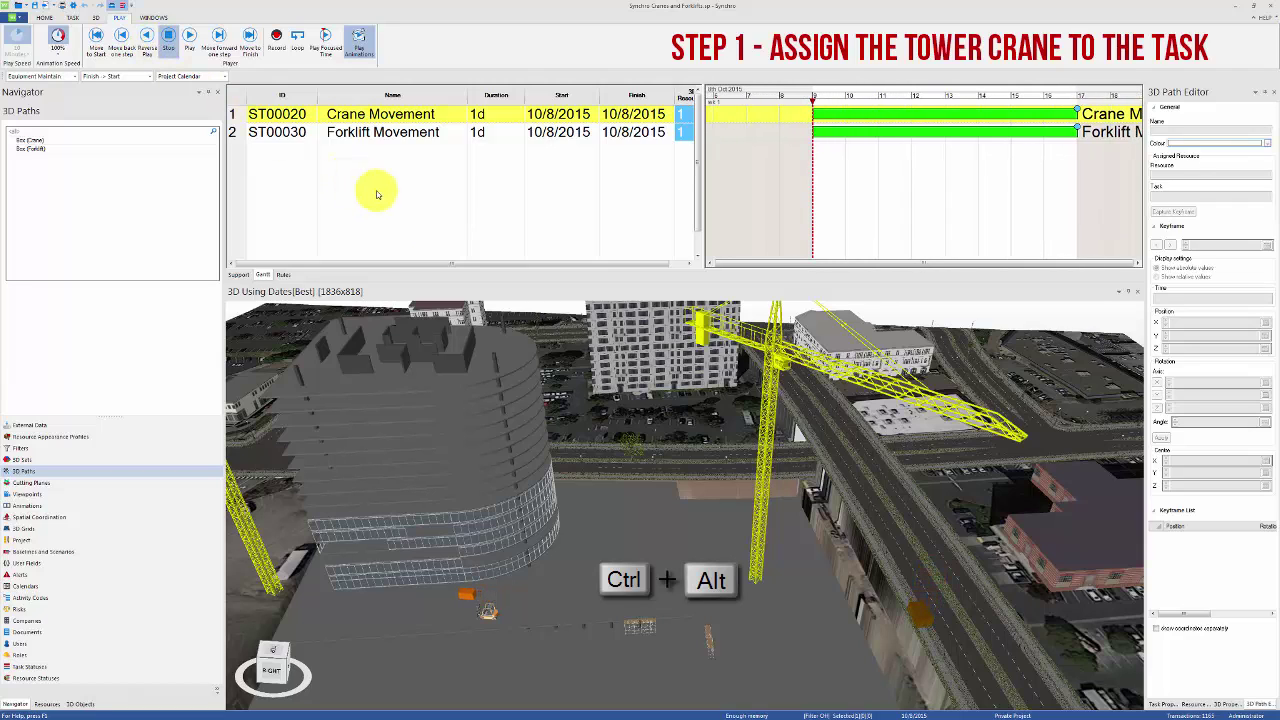
pyautogui.keyDown('ctrl'); pyautogui.keyDown('alt'); pyautogui.click(767, 475); pyautogui.keyUp('alt'); pyautogui.keyUp('ctrl')
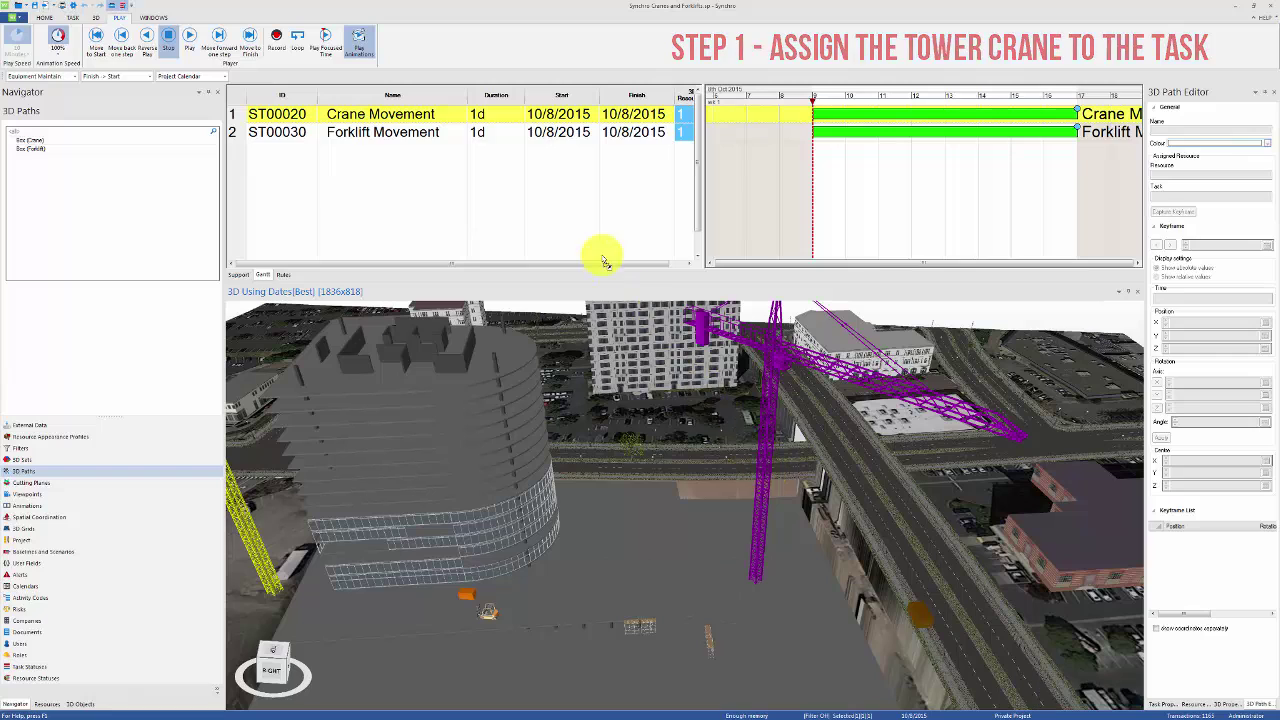
pyautogui.keyDown('ctrl'); pyautogui.keyDown('alt'); pyautogui.moveTo(767, 475); pyautogui.dragTo(448, 113); pyautogui.keyUp('alt'); pyautogui.keyUp('ctrl')
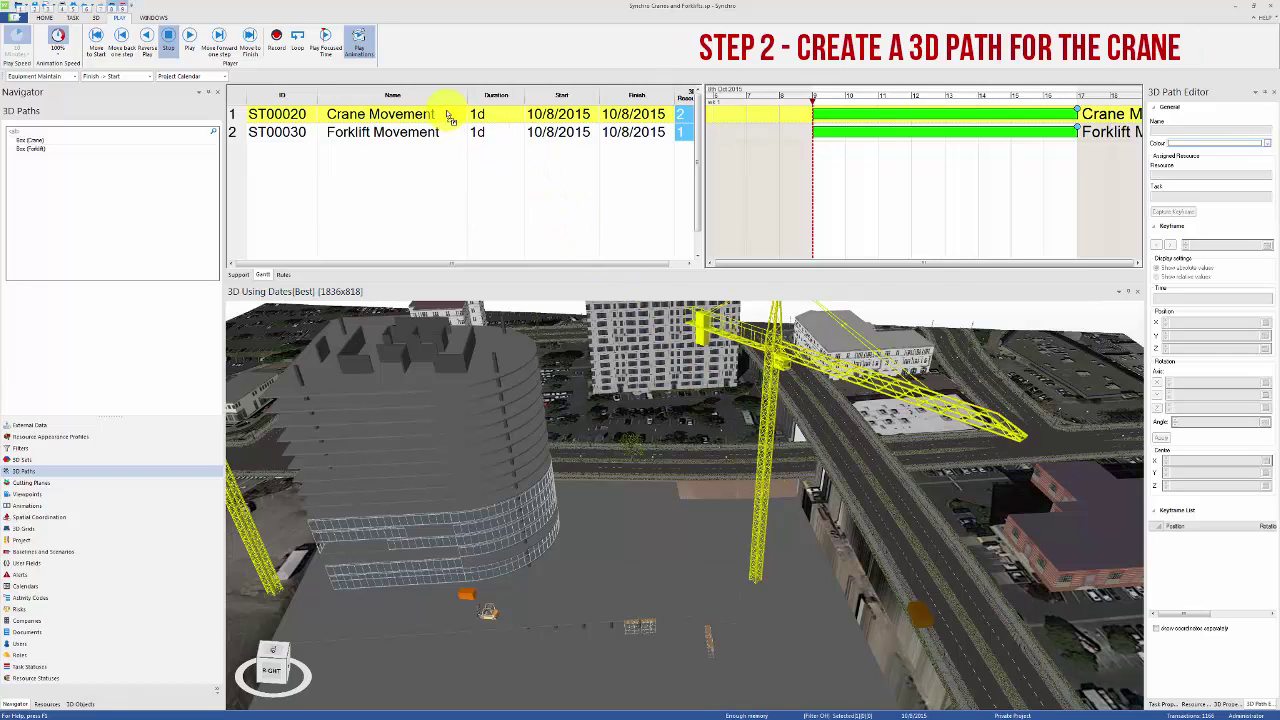
# Create a new 3D path named Rotate TC
pyautogui.rightClick(82, 185)
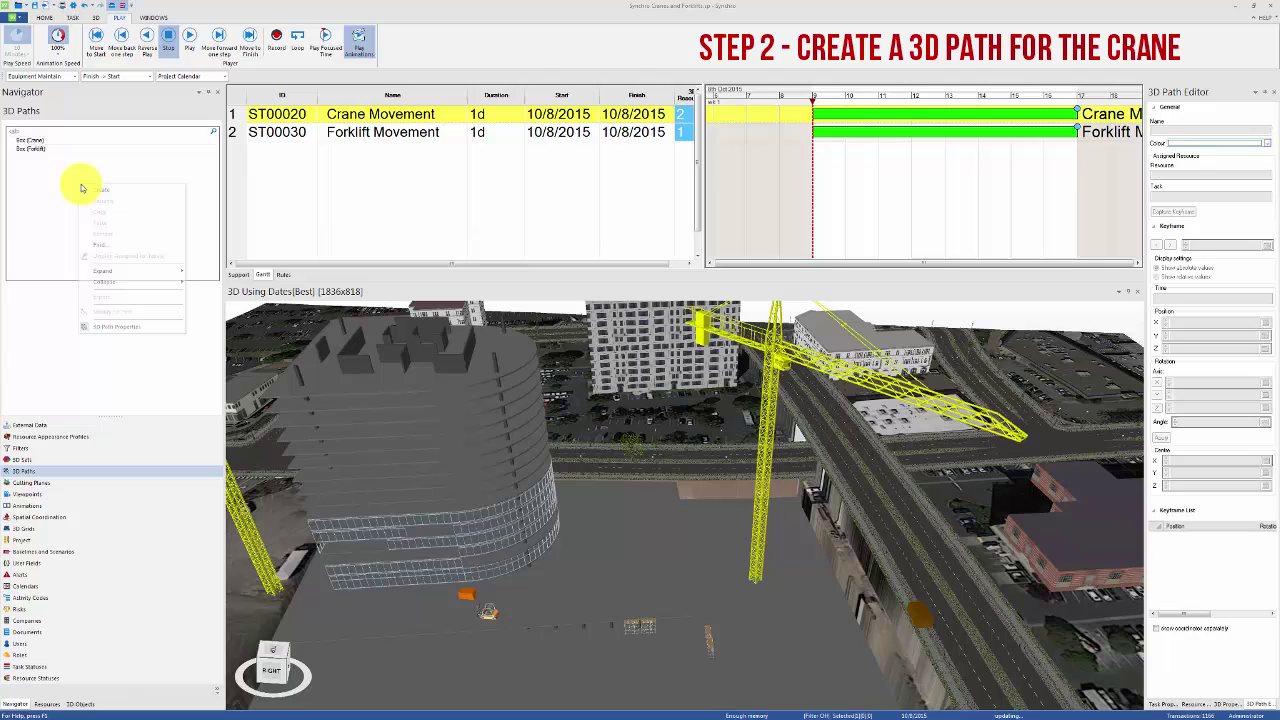
pyautogui.click(97, 190)
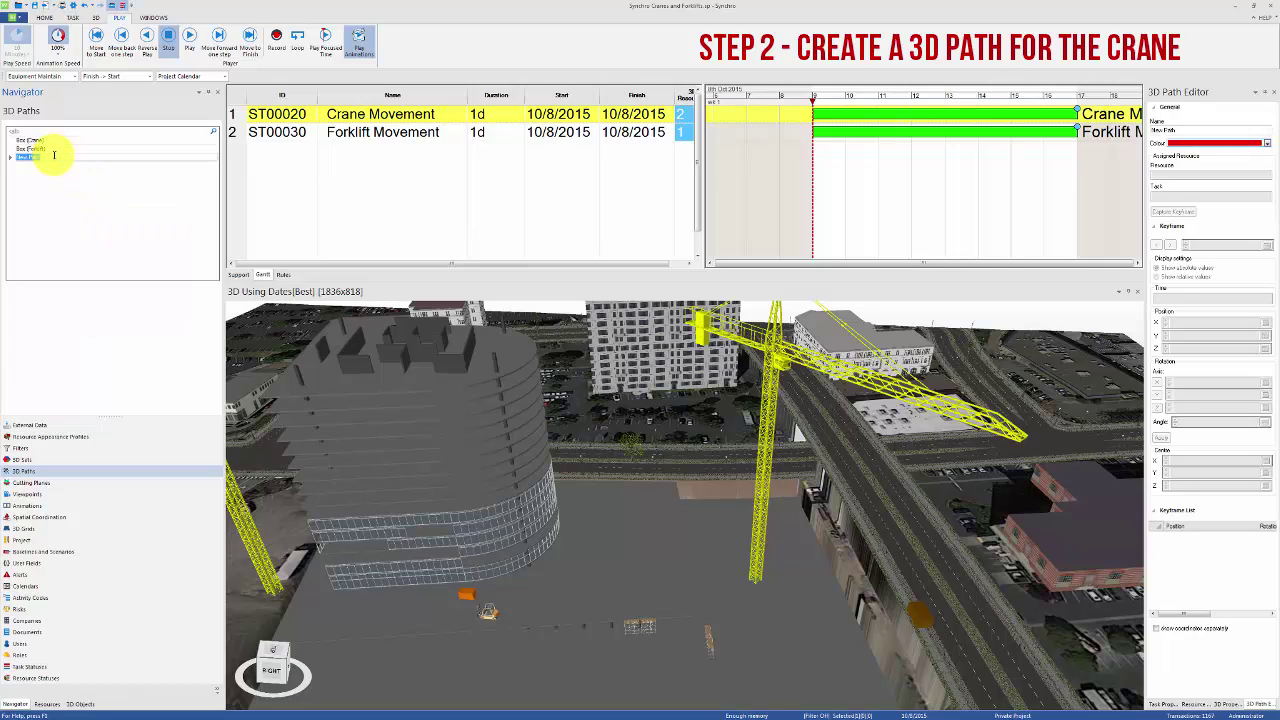
pyautogui.write('Rotate')
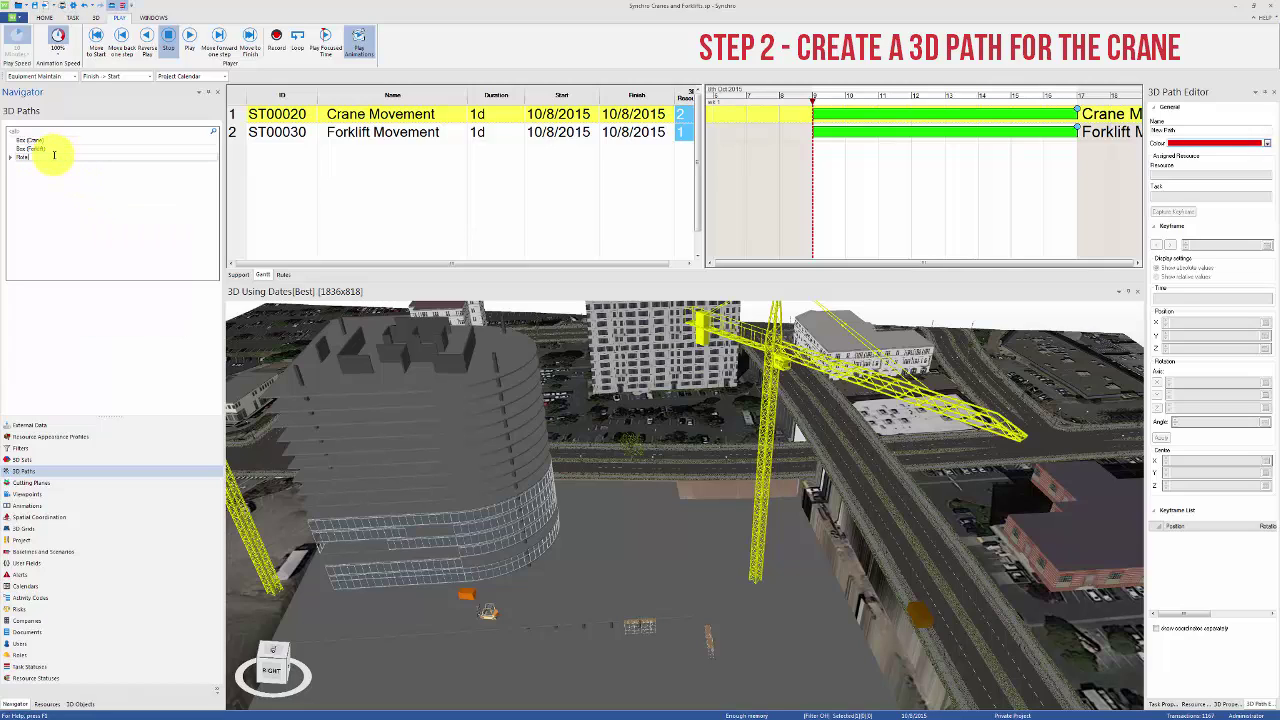
pyautogui.press('Return')
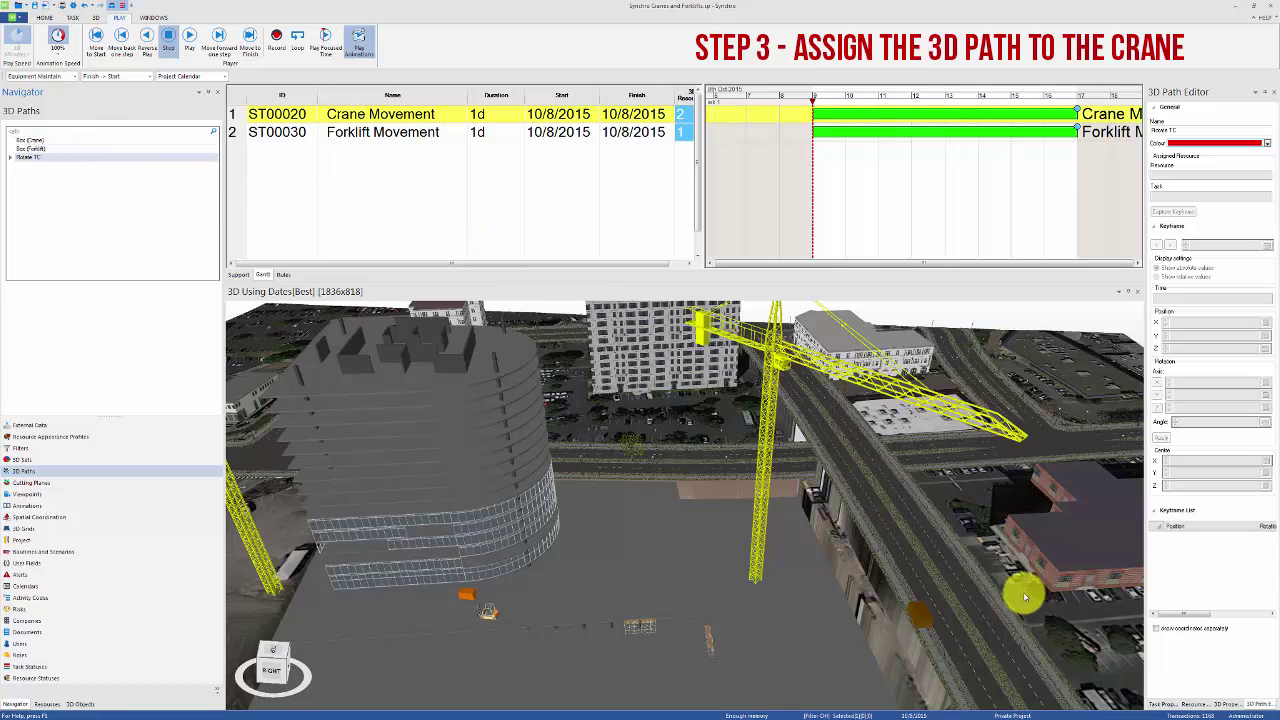
# Assign the Rotate TC path to the Tower Crane equipment resource of the Crane Movement task
pyautogui.click(1160, 704)
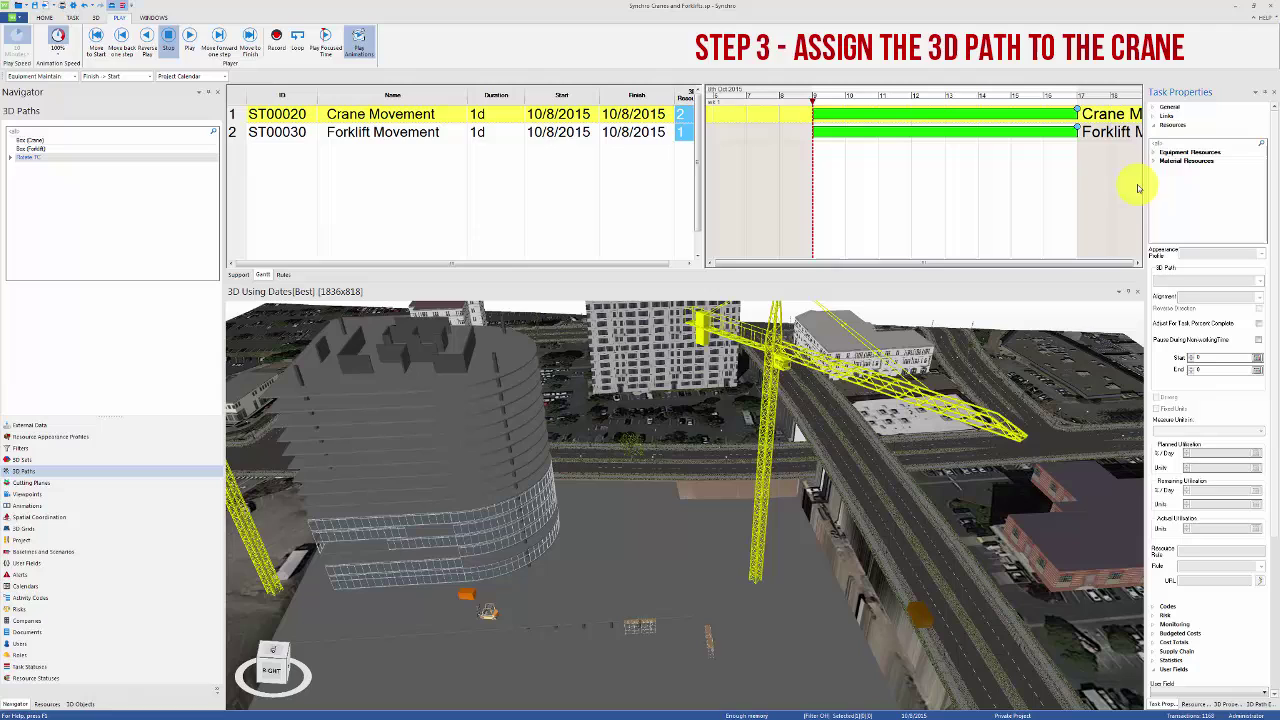
pyautogui.click(1172, 162)
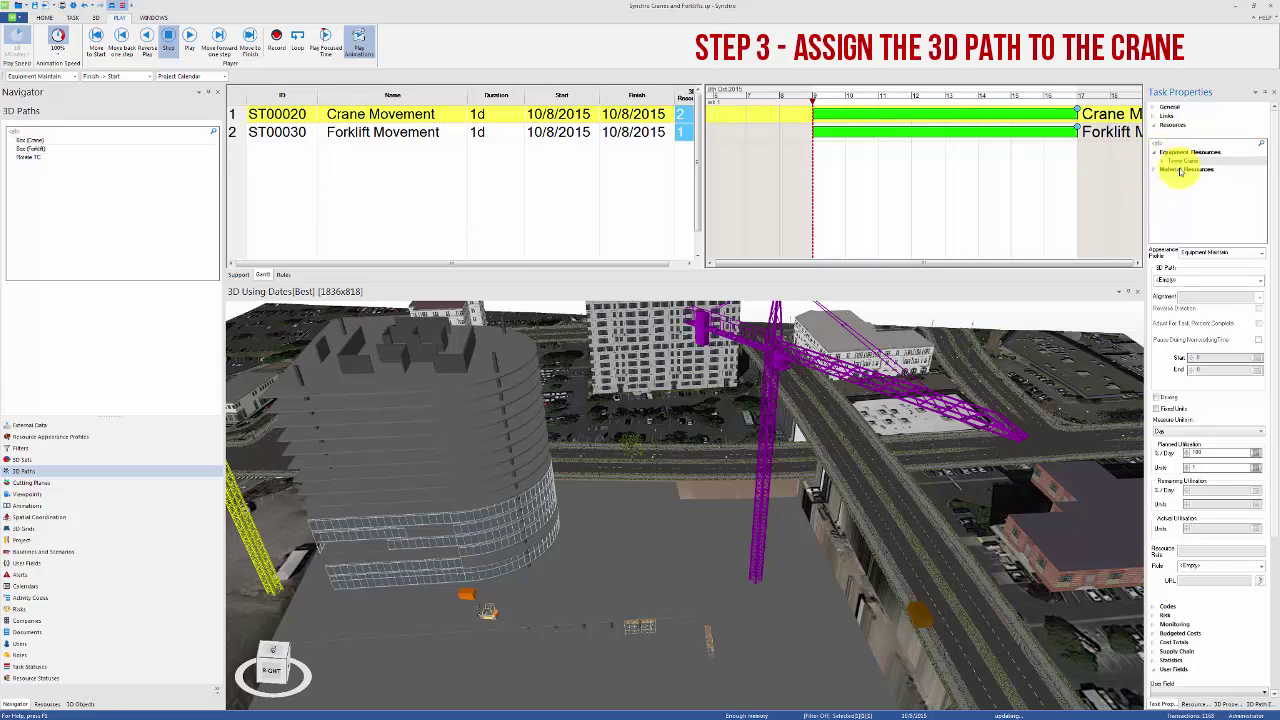
pyautogui.click(1257, 282)
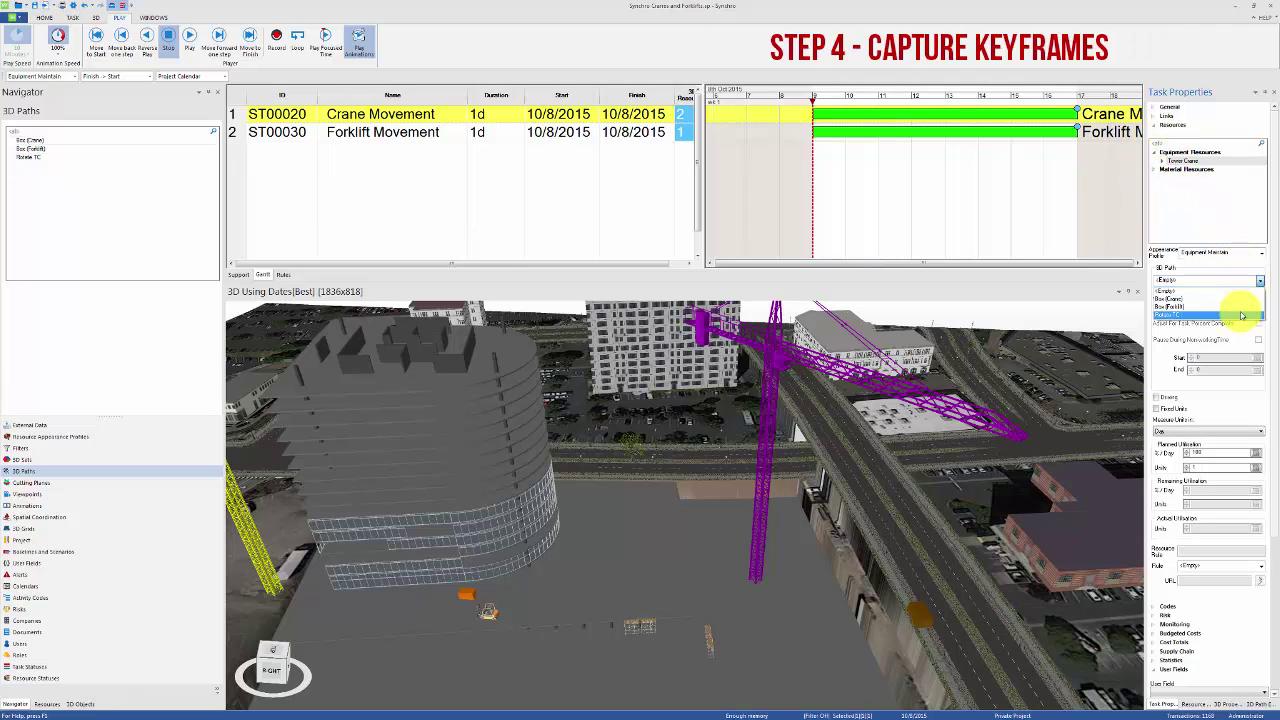
pyautogui.click(1234, 314)
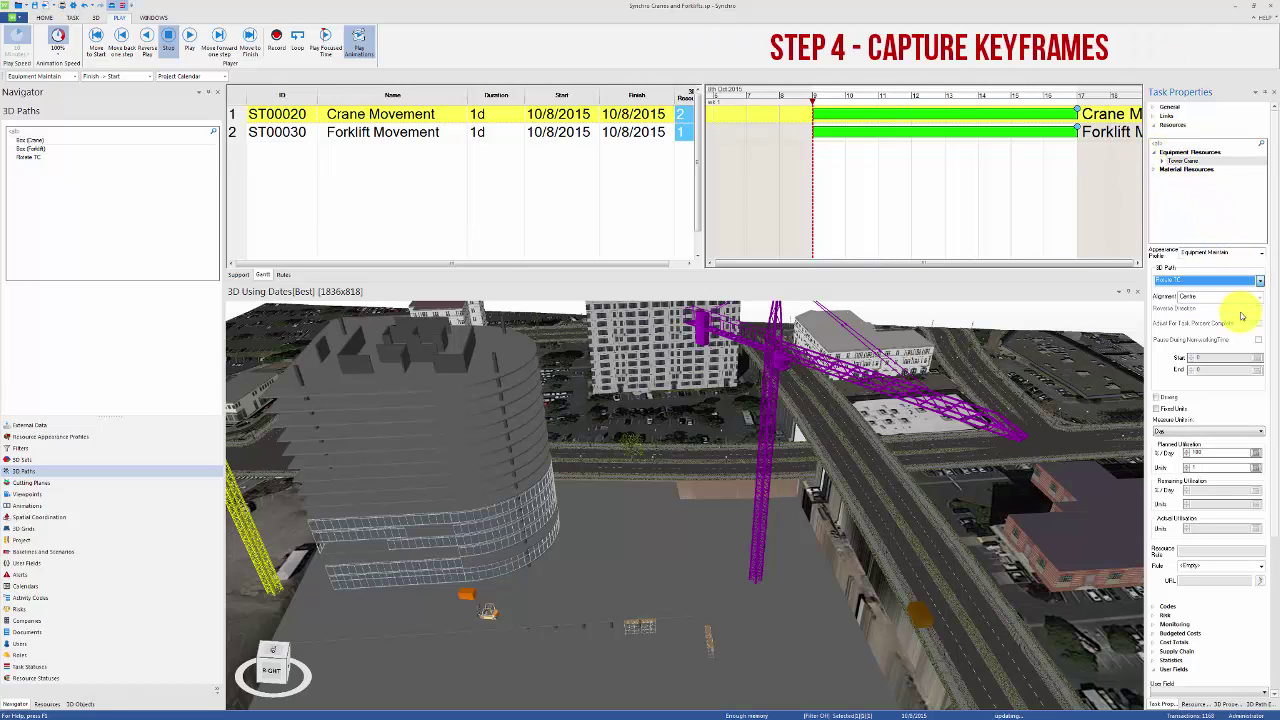
# Capture the initial keyframes of the Rotate TC path for the tower crane
pyautogui.click(173, 158)
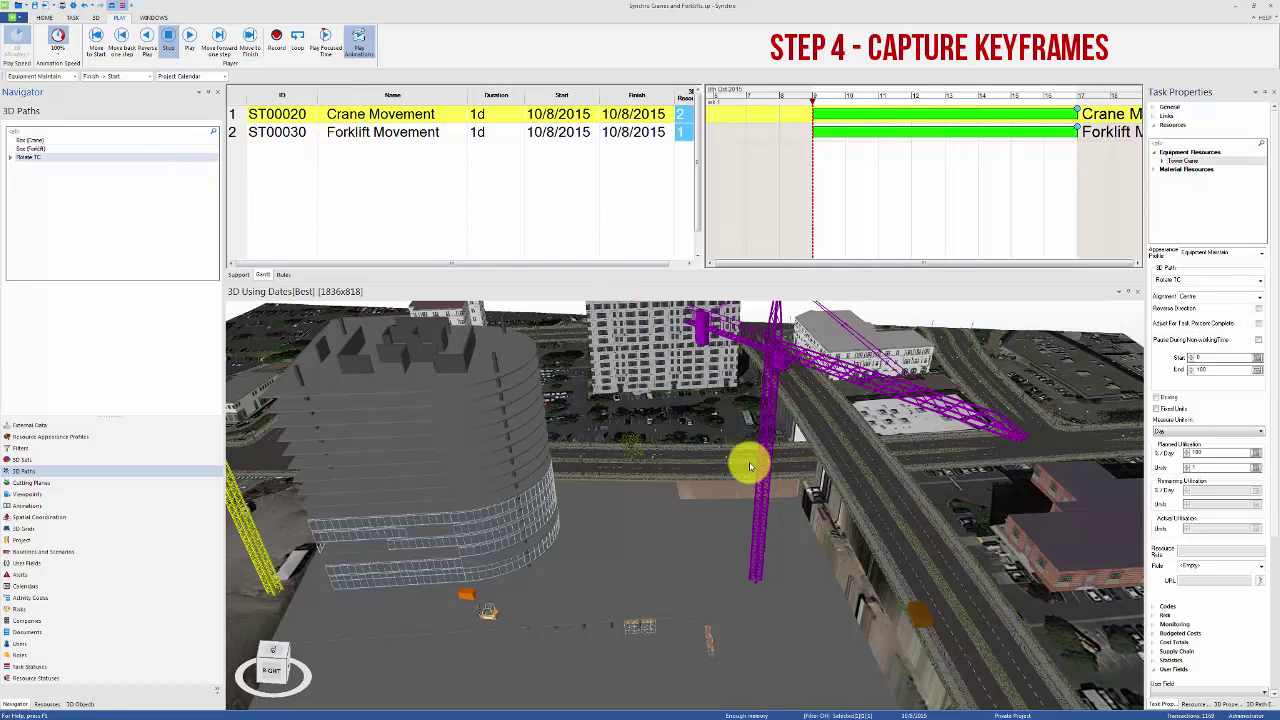
pyautogui.click(1252, 705)
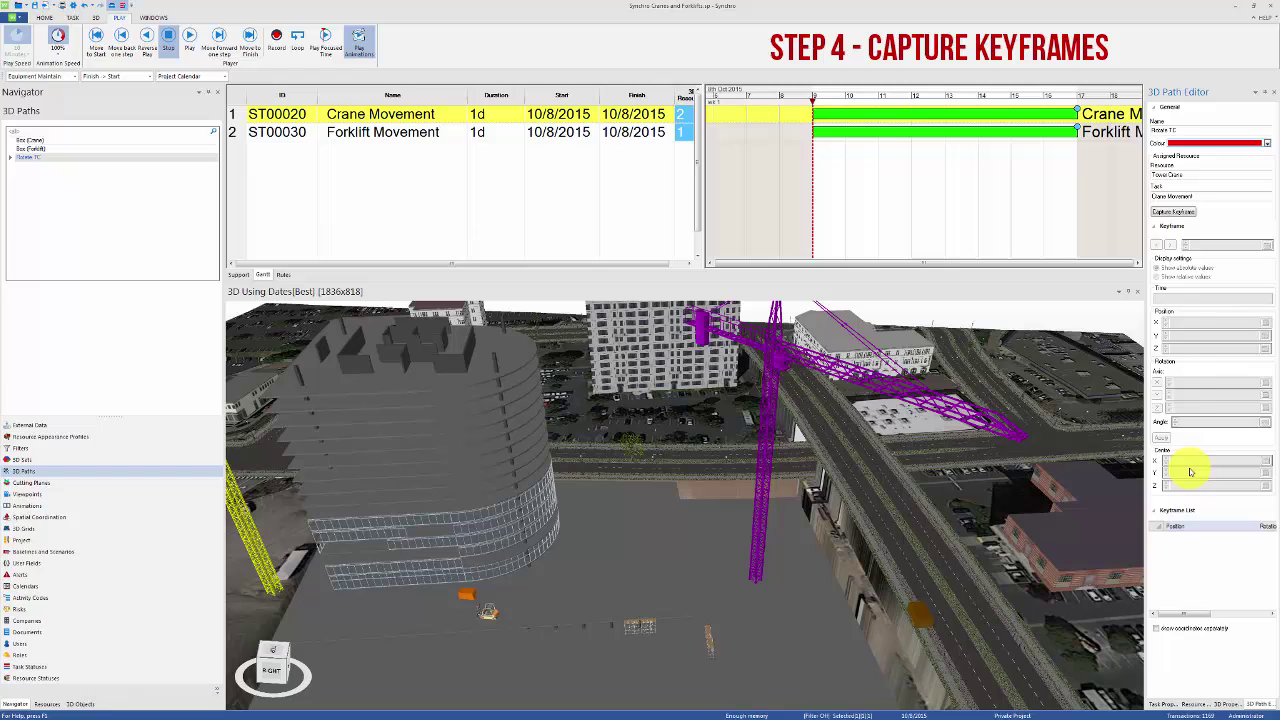
pyautogui.click(1168, 213)
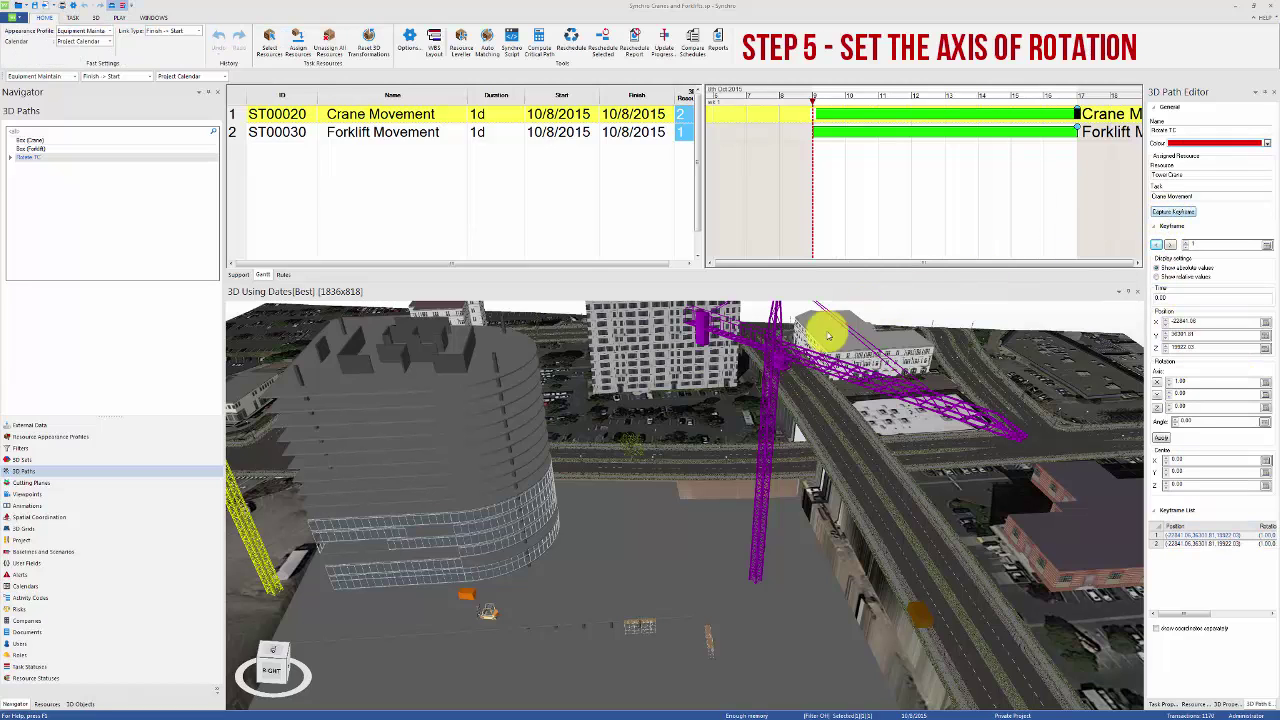
# Enable 3D path modification and move the rotation centre onto the tower crane's mast, aligning it from two side views
pyautogui.rightClick(577, 485)
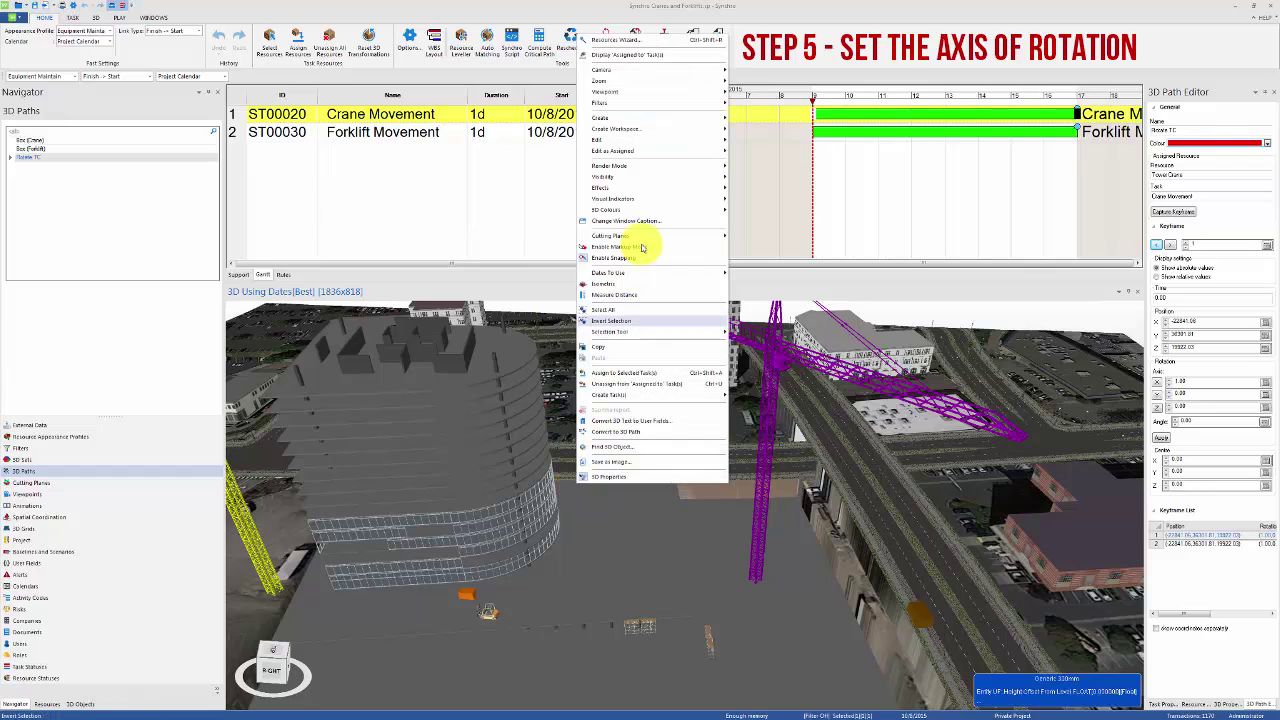
pyautogui.moveTo(670, 139)
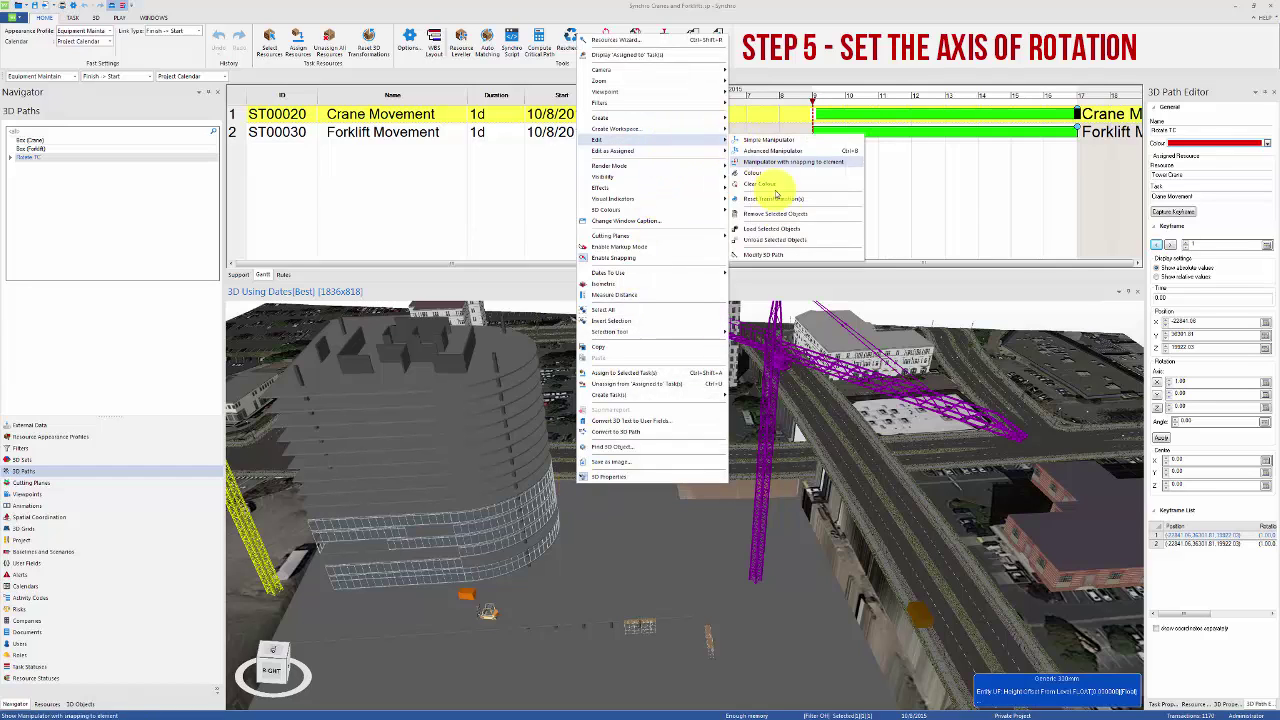
pyautogui.click(770, 254)
pyautogui.keyDown('ctrl'); pyautogui.moveTo(729, 463); pyautogui.dragTo(724, 440); pyautogui.keyUp('ctrl')
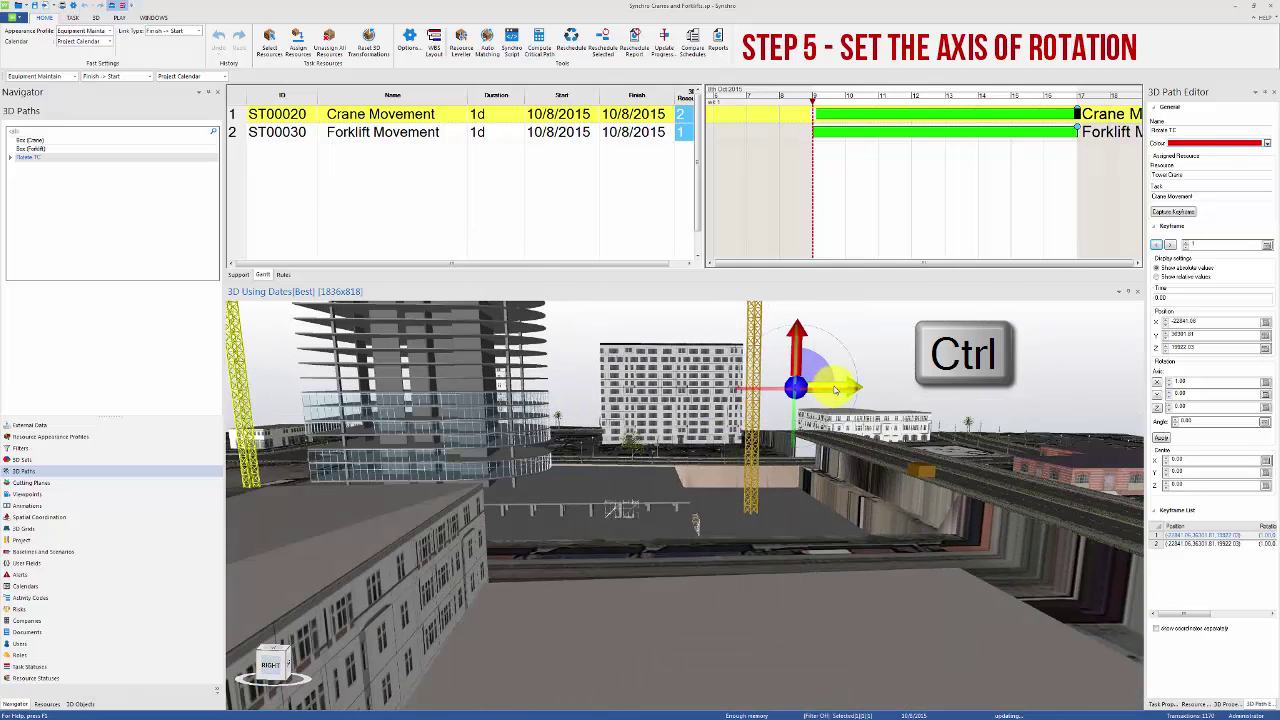
pyautogui.moveTo(840, 388); pyautogui.dragTo(795, 388)
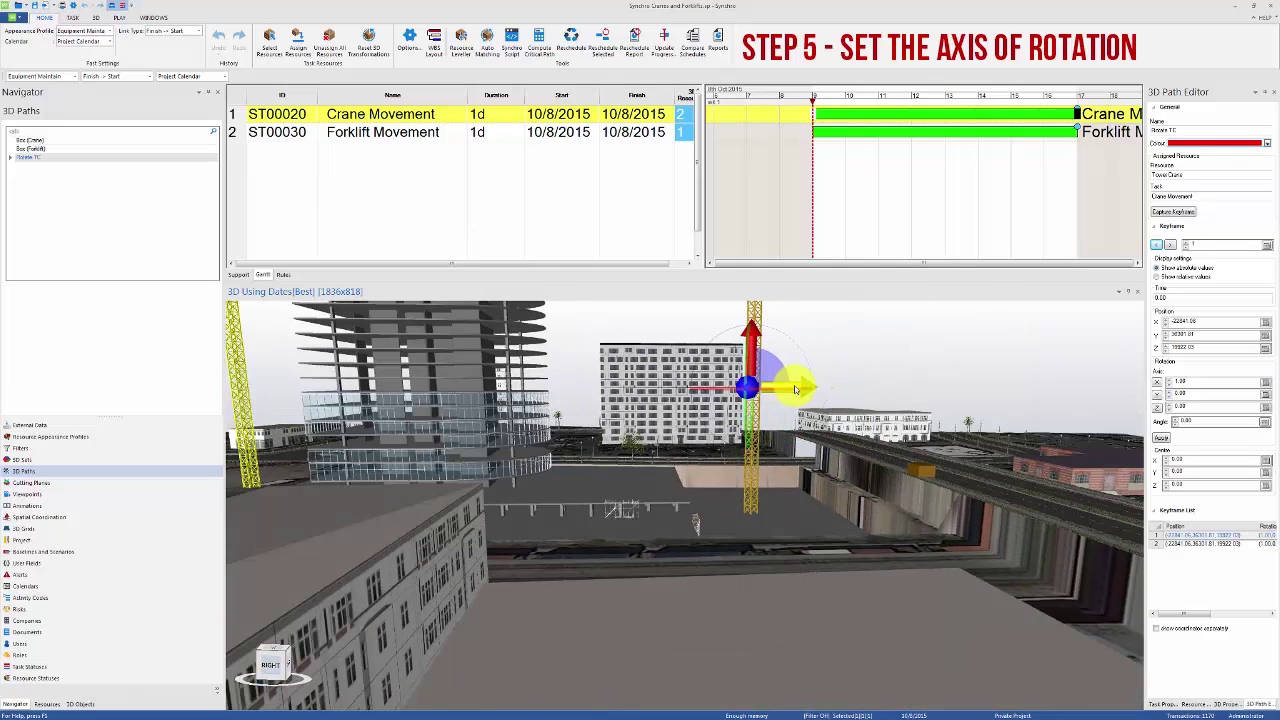
pyautogui.keyDown('ctrl'); pyautogui.moveTo(751, 477); pyautogui.dragTo(674, 480); pyautogui.keyUp('ctrl')
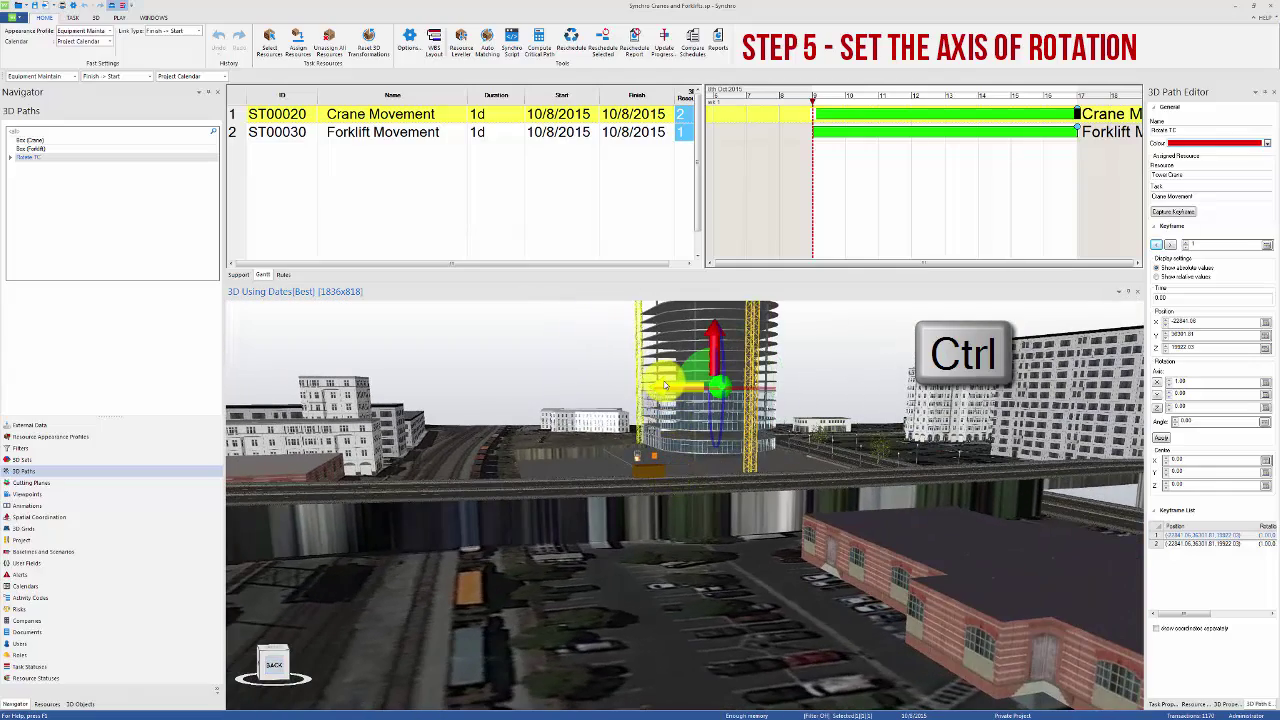
pyautogui.moveTo(672, 388); pyautogui.dragTo(703, 390)
pyautogui.moveTo(677, 431); pyautogui.dragTo(706, 503)
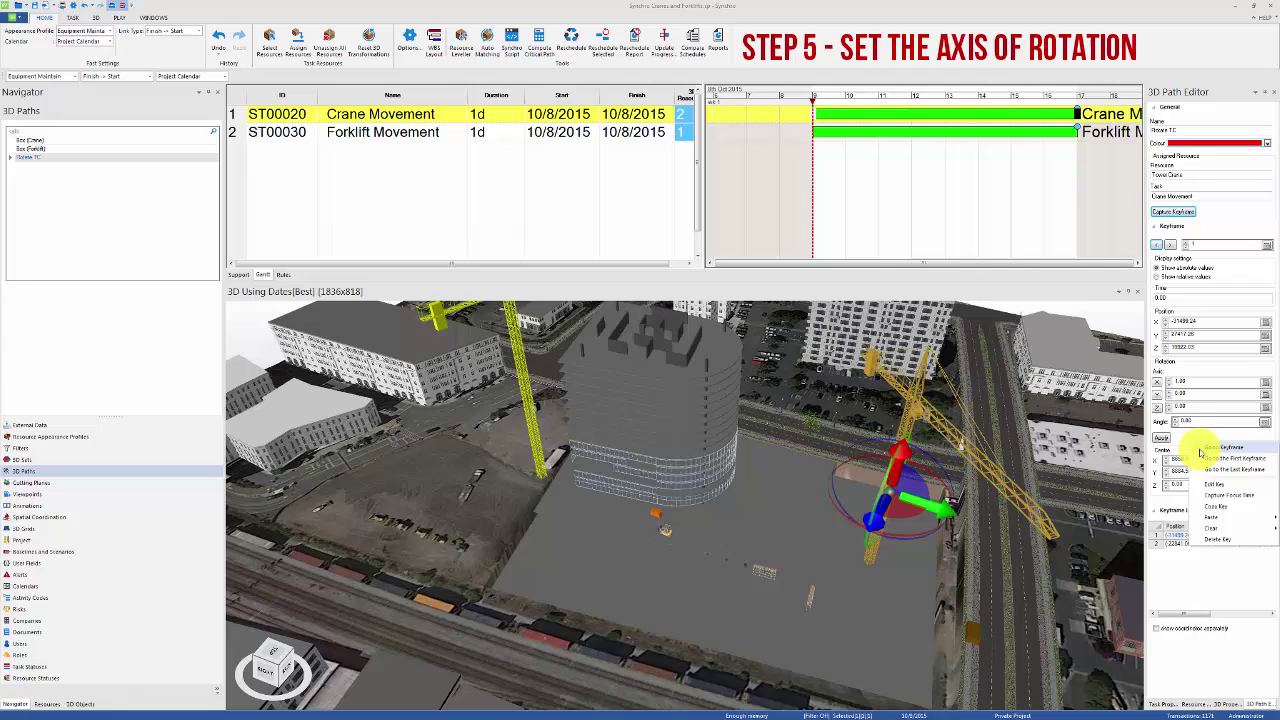
# Copy the first keyframe's adjusted position and paste it onto the second keyframe of Rotate TC
pyautogui.click(1208, 506)
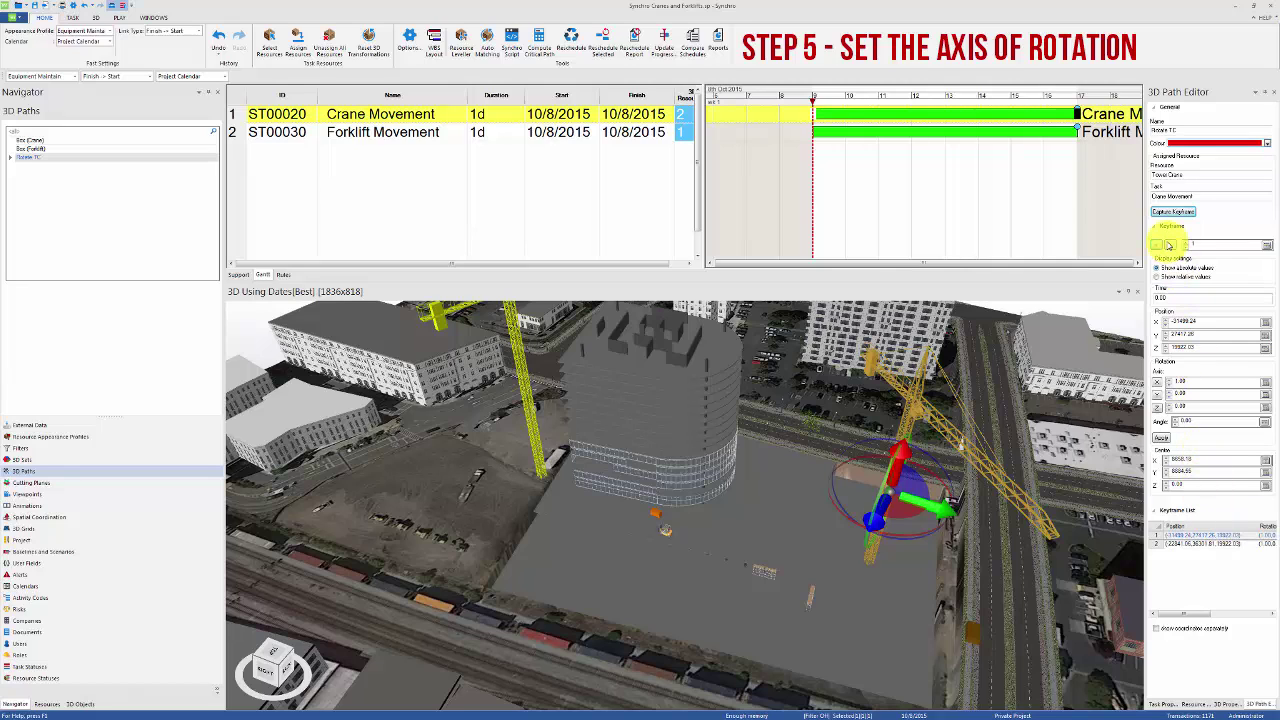
pyautogui.click(1168, 245)
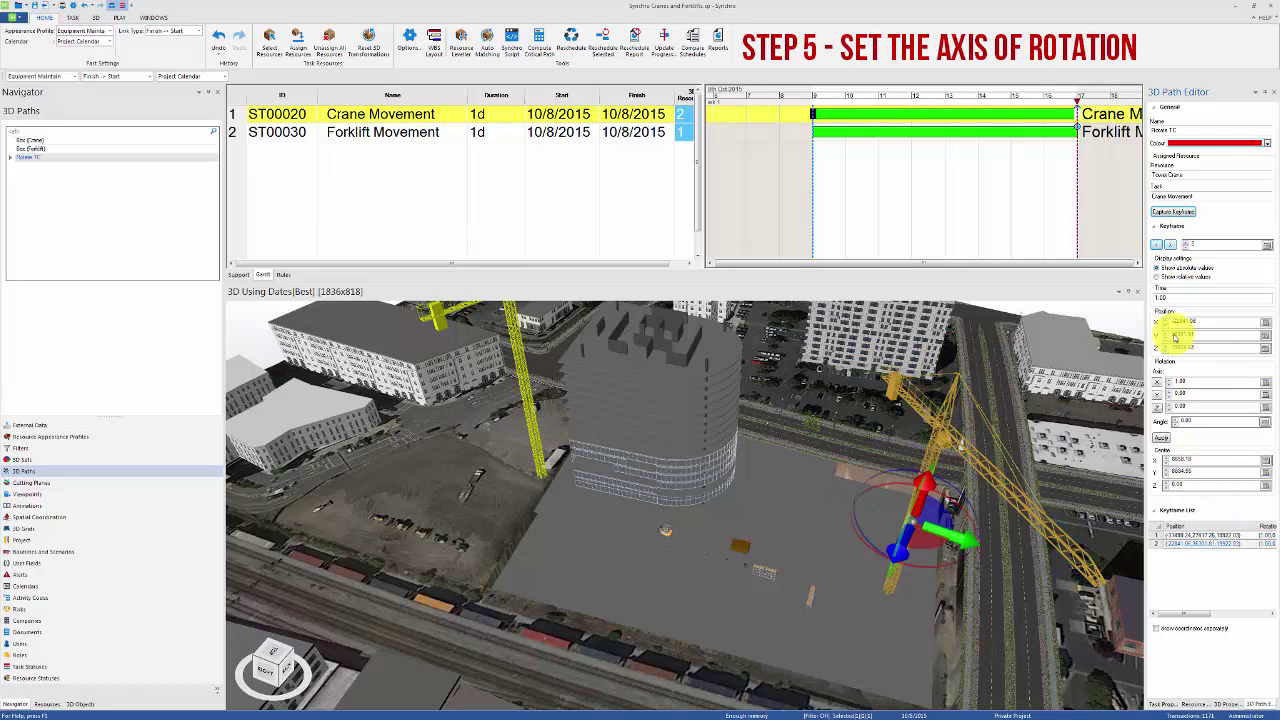
pyautogui.rightClick(1197, 443)
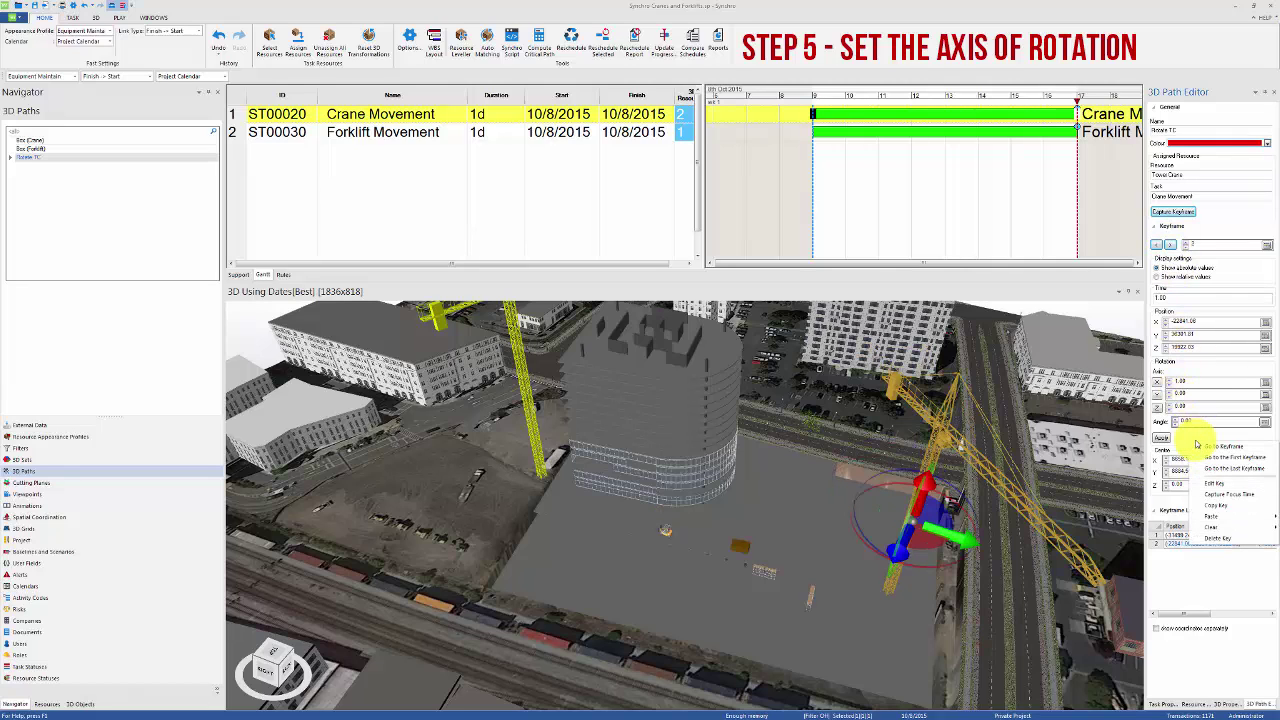
pyautogui.click(1211, 514)
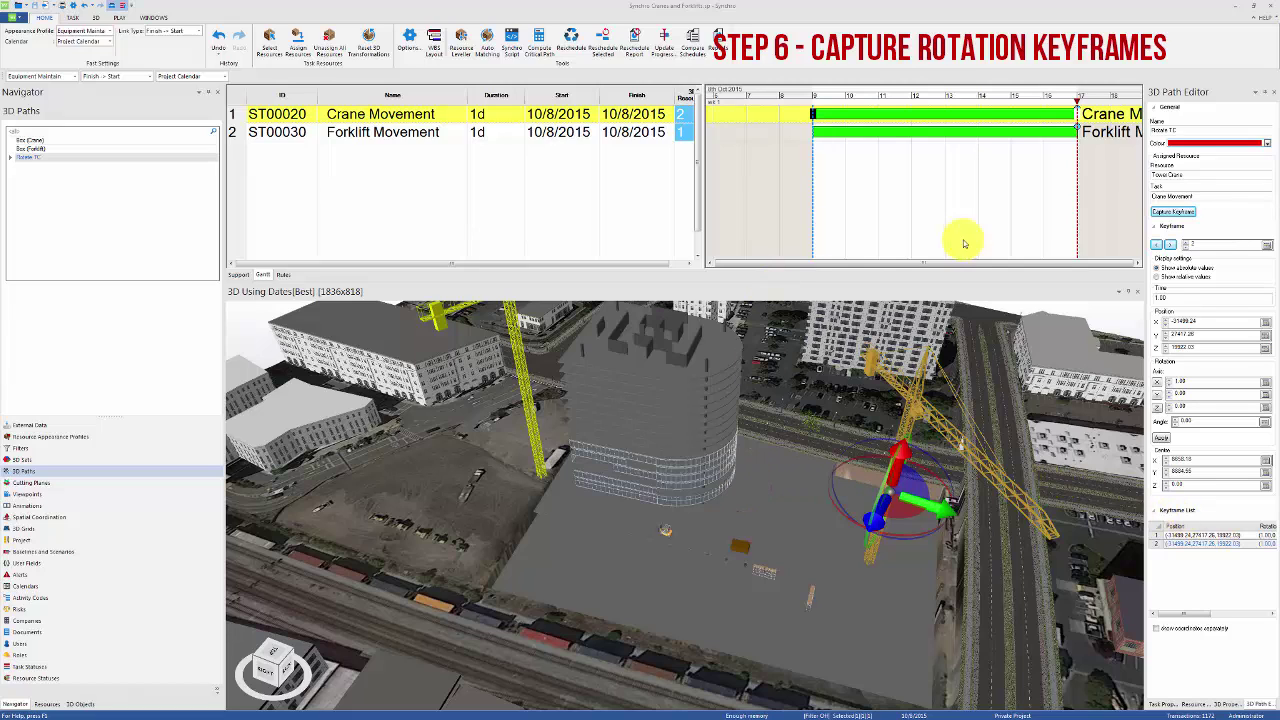
# Return to the first keyframe, move the focus time to 11:00 and capture a keyframe there with the crane unrotated
pyautogui.click(1157, 247)
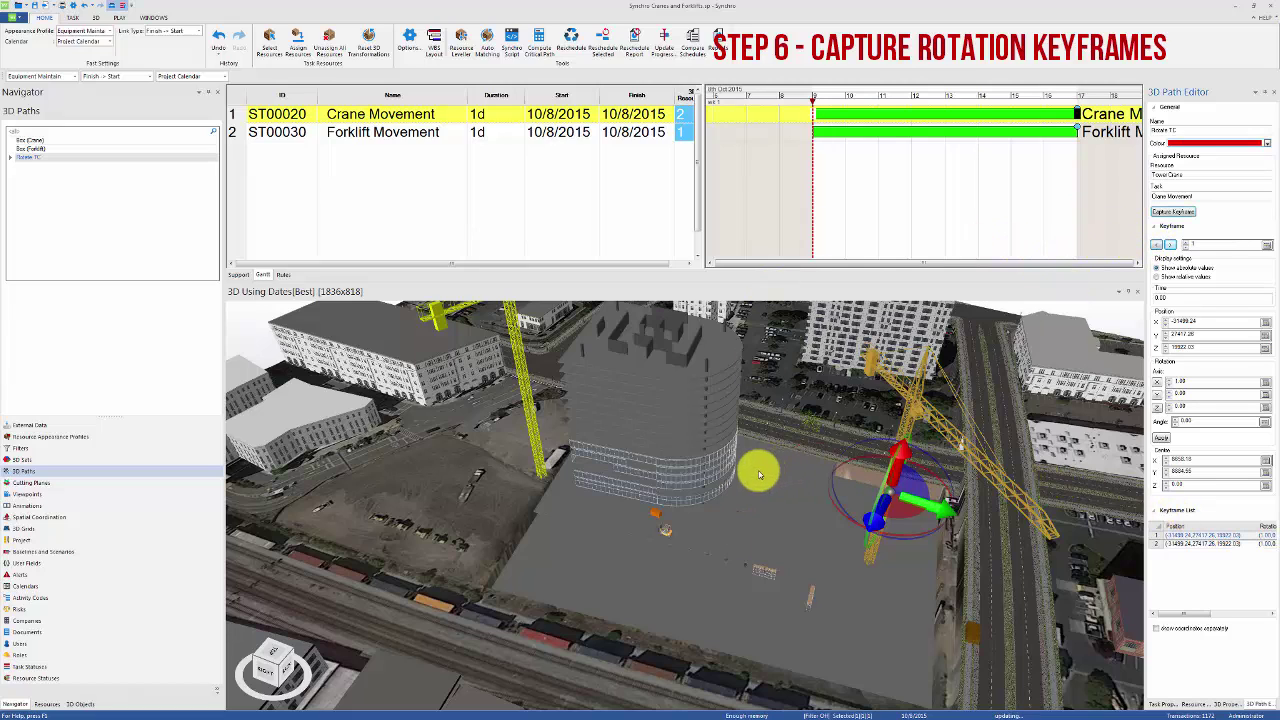
pyautogui.moveTo(757, 466)
pyautogui.mouseDown()
pyautogui.moveTo(651, 466)
pyautogui.moveTo(655, 510)
pyautogui.moveTo(657, 463)
pyautogui.mouseUp()
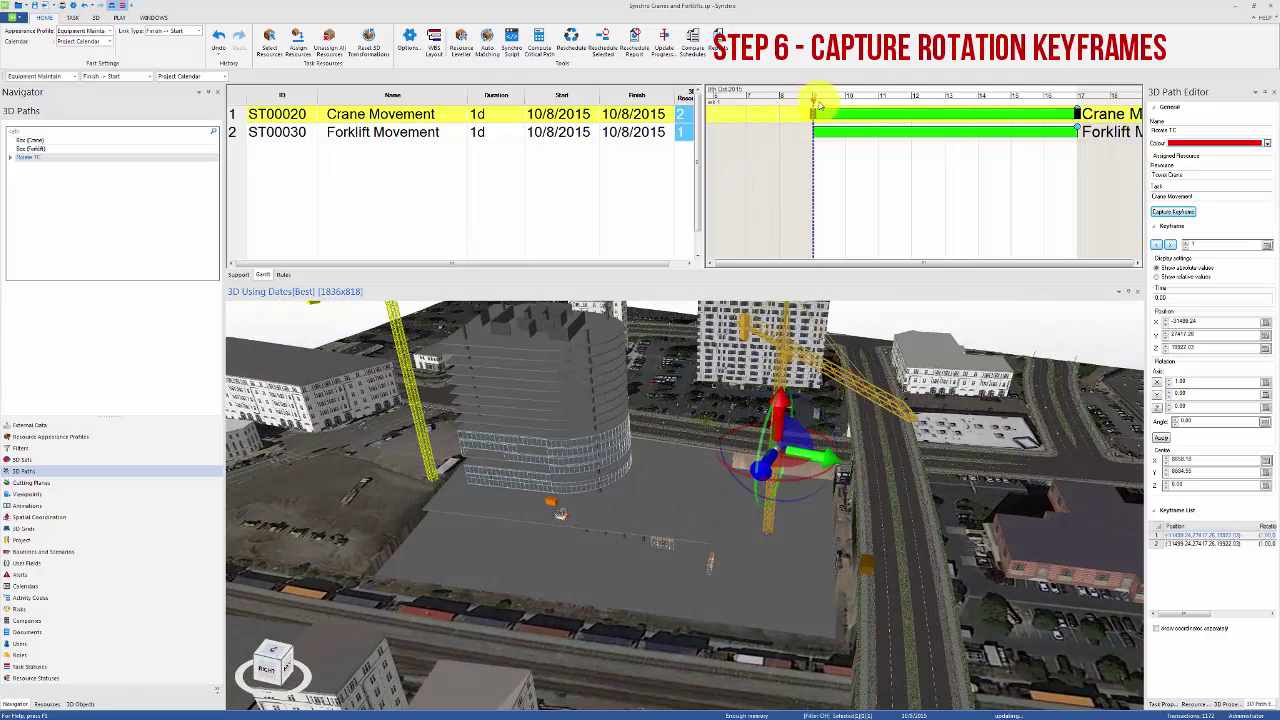
pyautogui.moveTo(836, 109); pyautogui.dragTo(882, 118)
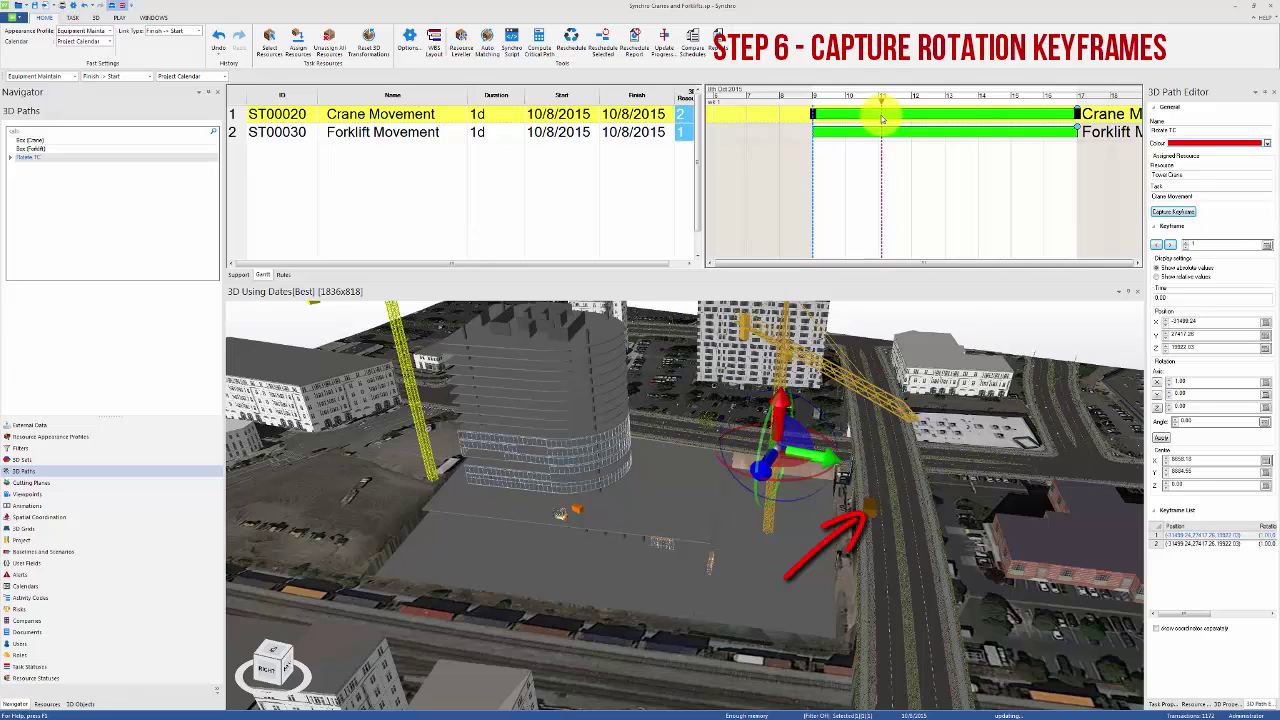
pyautogui.click(1160, 212)
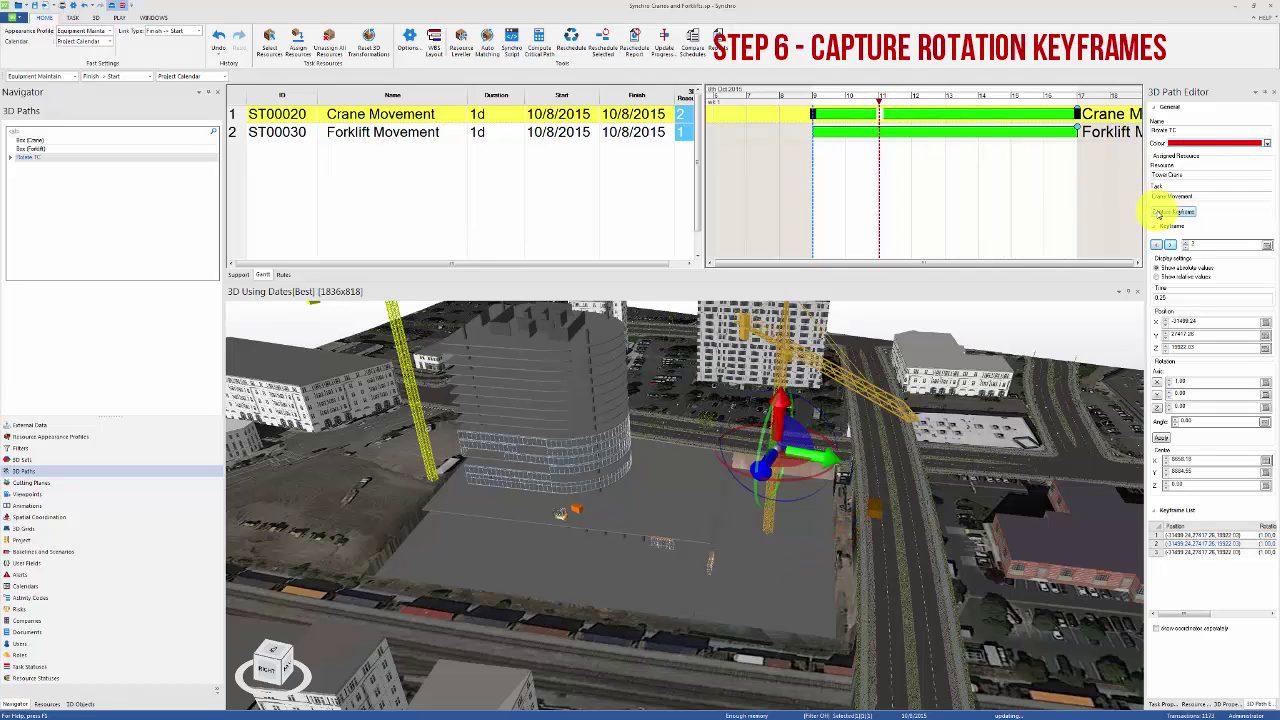
# Move the focus time to 15:00, rotate the tower crane until its jib is over the box, and capture a keyframe
pyautogui.moveTo(889, 103); pyautogui.dragTo(1021, 133)
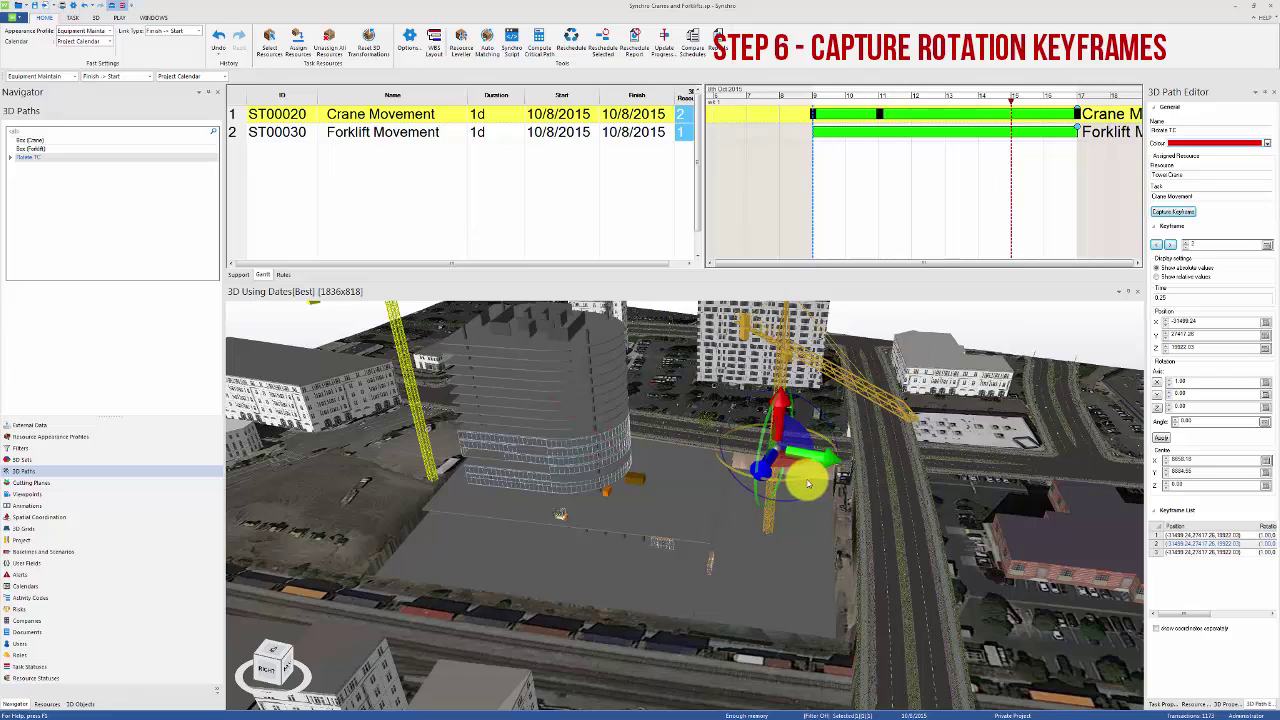
pyautogui.moveTo(808, 484); pyautogui.dragTo(708, 463)
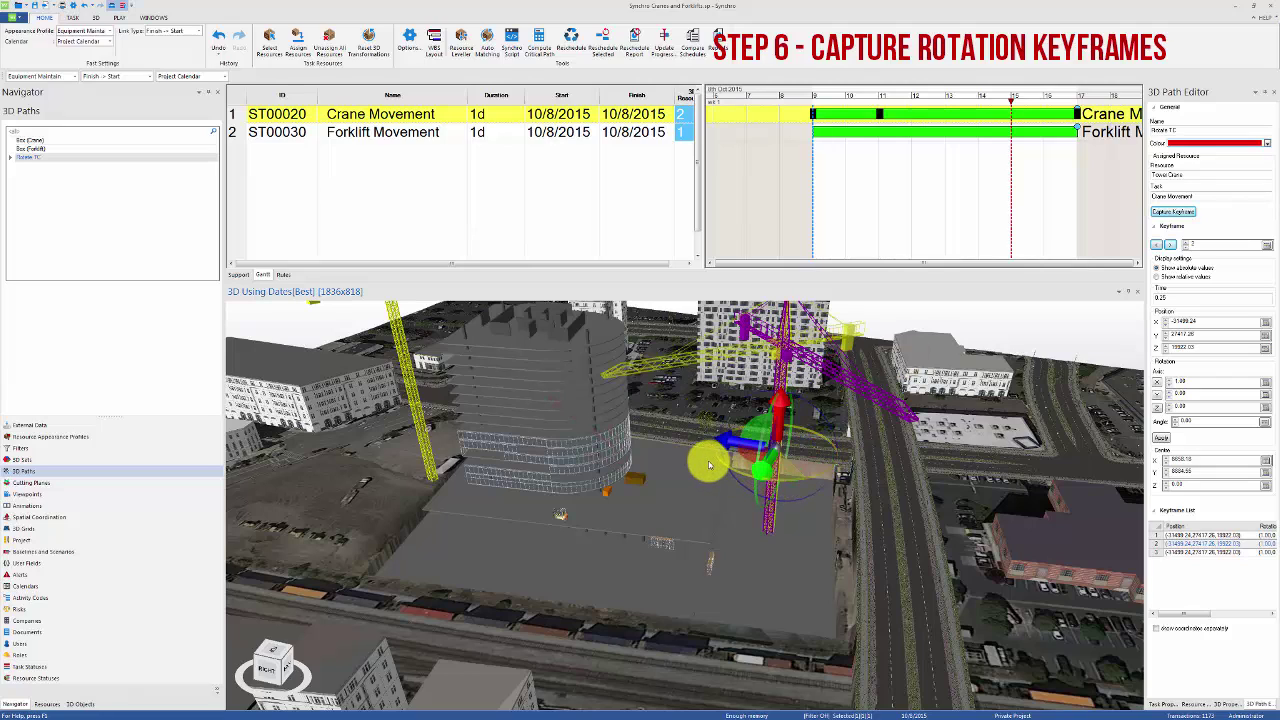
pyautogui.moveTo(667, 482); pyautogui.dragTo(661, 533, button='middle')
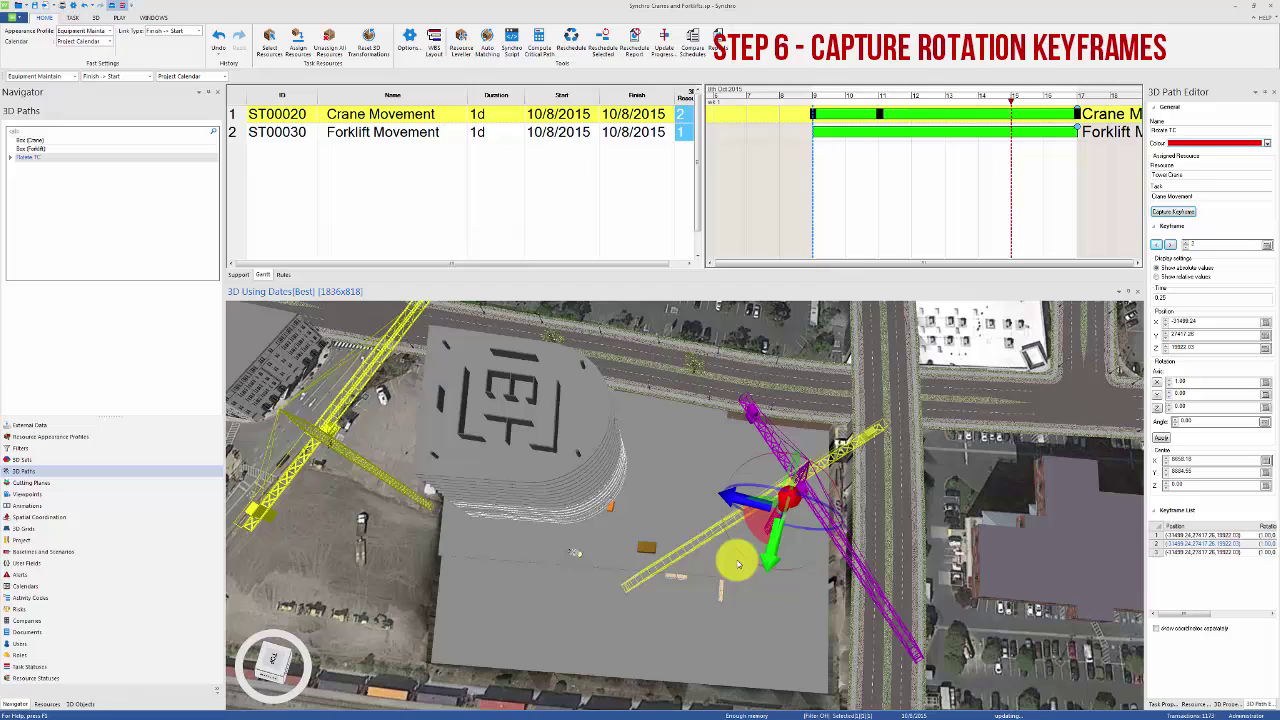
pyautogui.moveTo(744, 560)
pyautogui.mouseDown()
pyautogui.moveTo(737, 529)
pyautogui.moveTo(749, 543)
pyautogui.mouseUp()
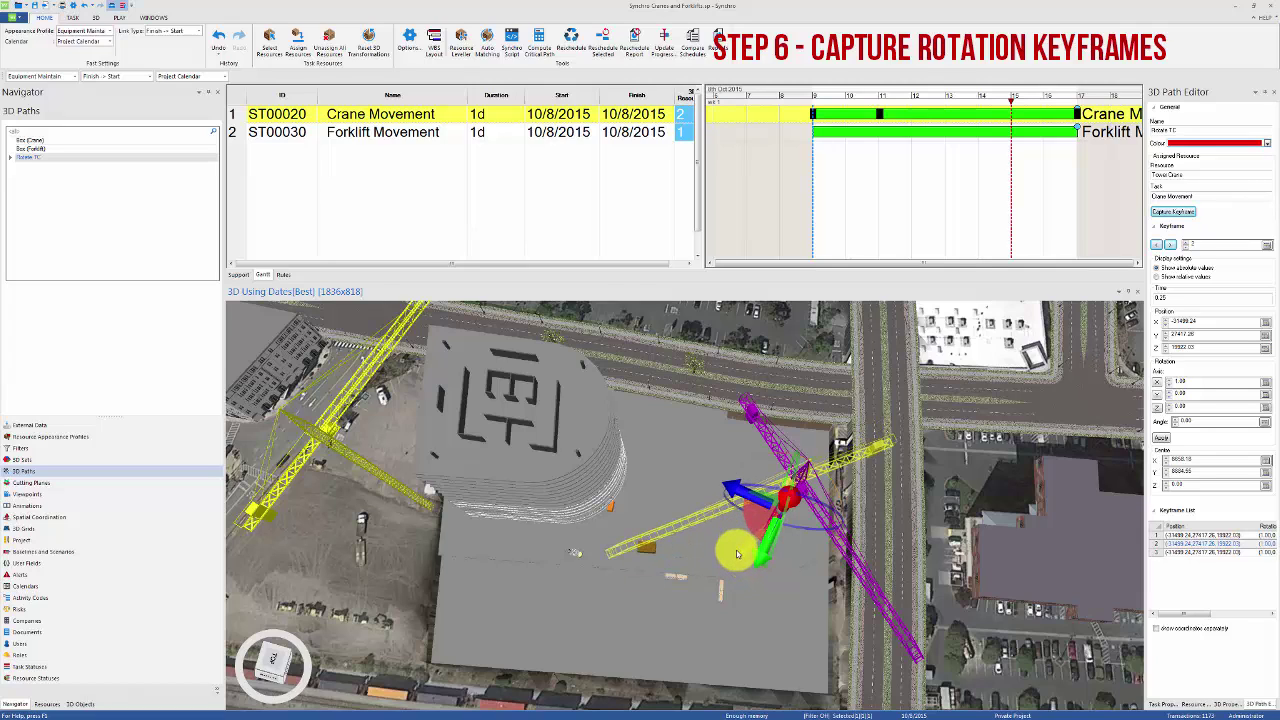
pyautogui.click(1173, 212)
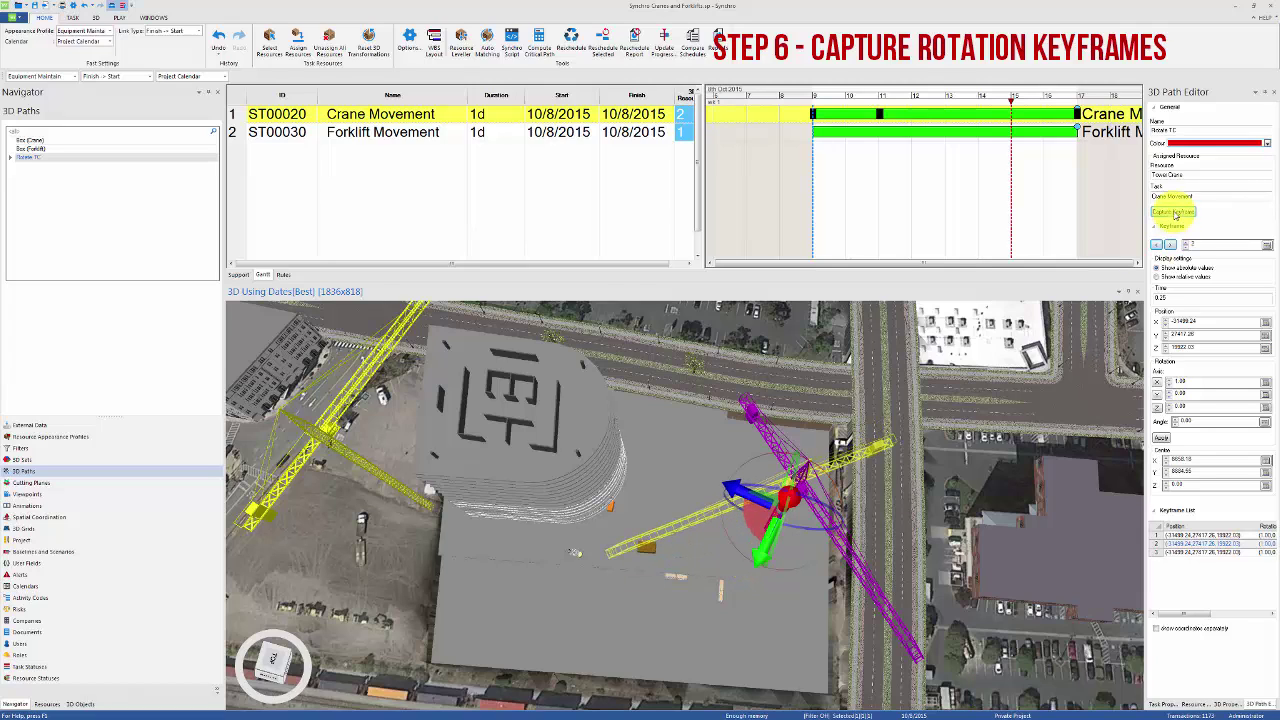
pyautogui.click(1174, 212)
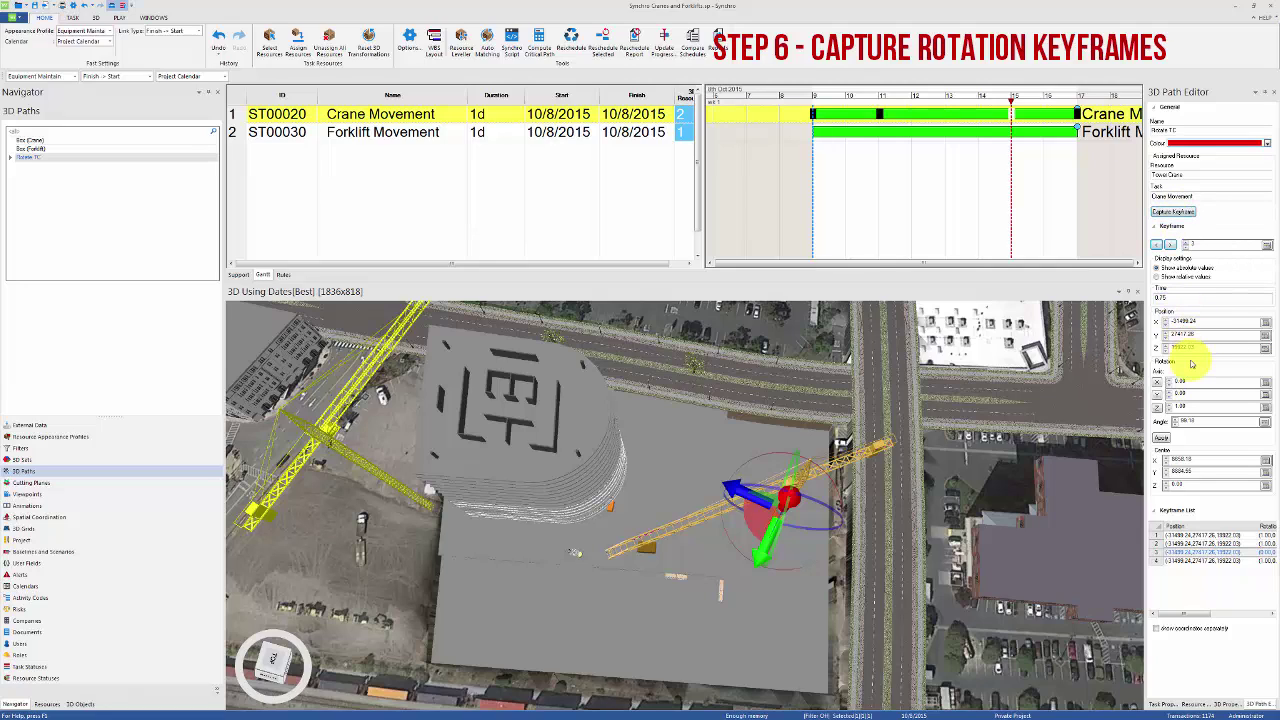
# Copy the 15:00 keyframe of Rotate TC and paste the whole key onto the last keyframe
pyautogui.rightClick(1198, 362)
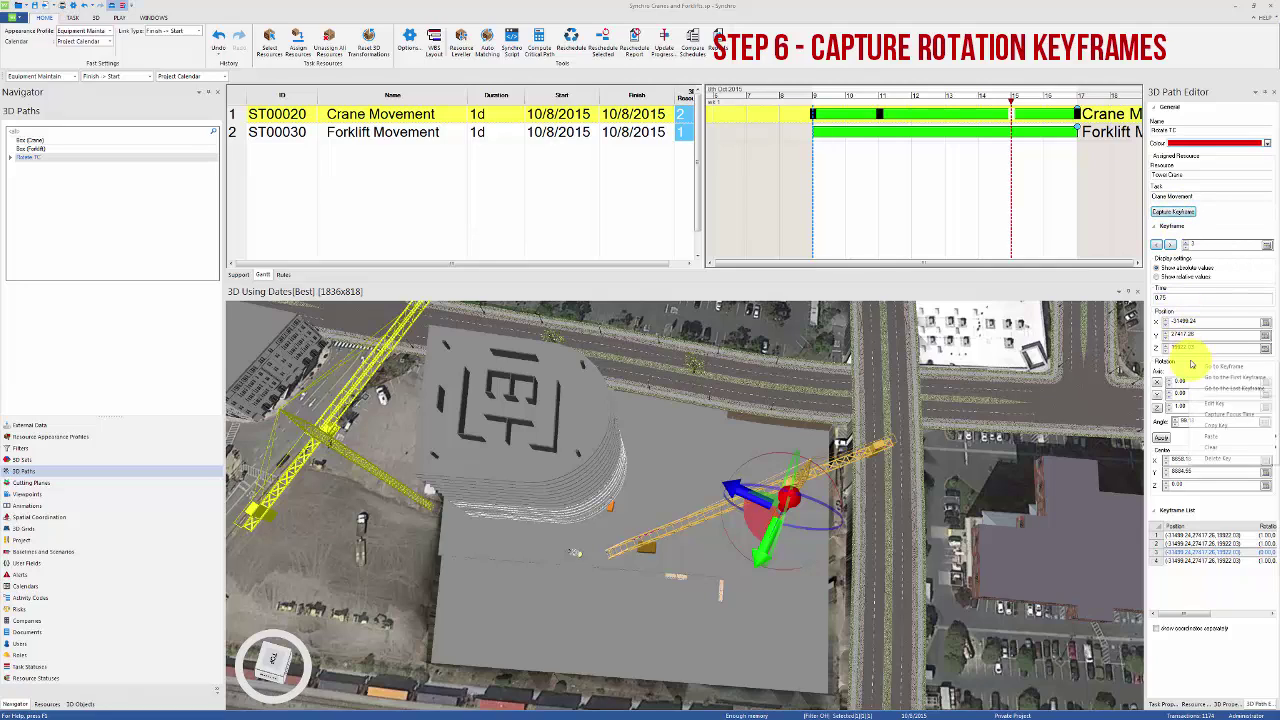
pyautogui.click(1207, 428)
pyautogui.click(1171, 245)
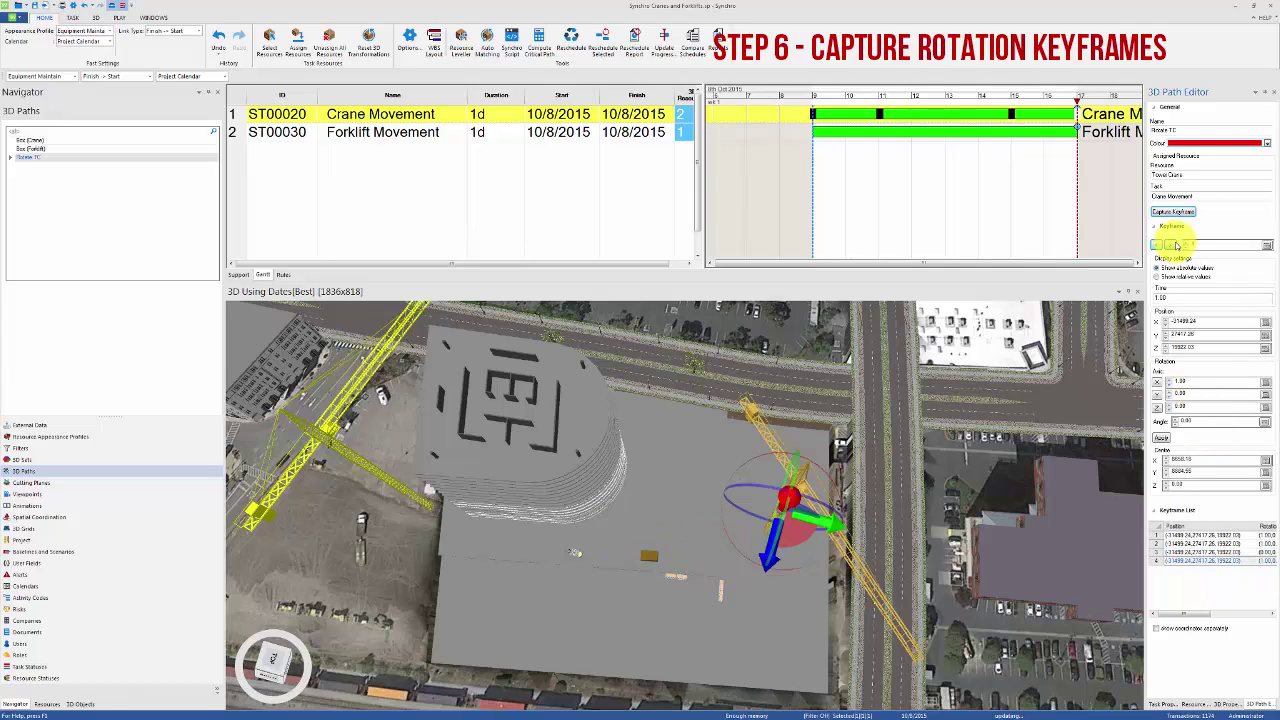
pyautogui.rightClick(1205, 370)
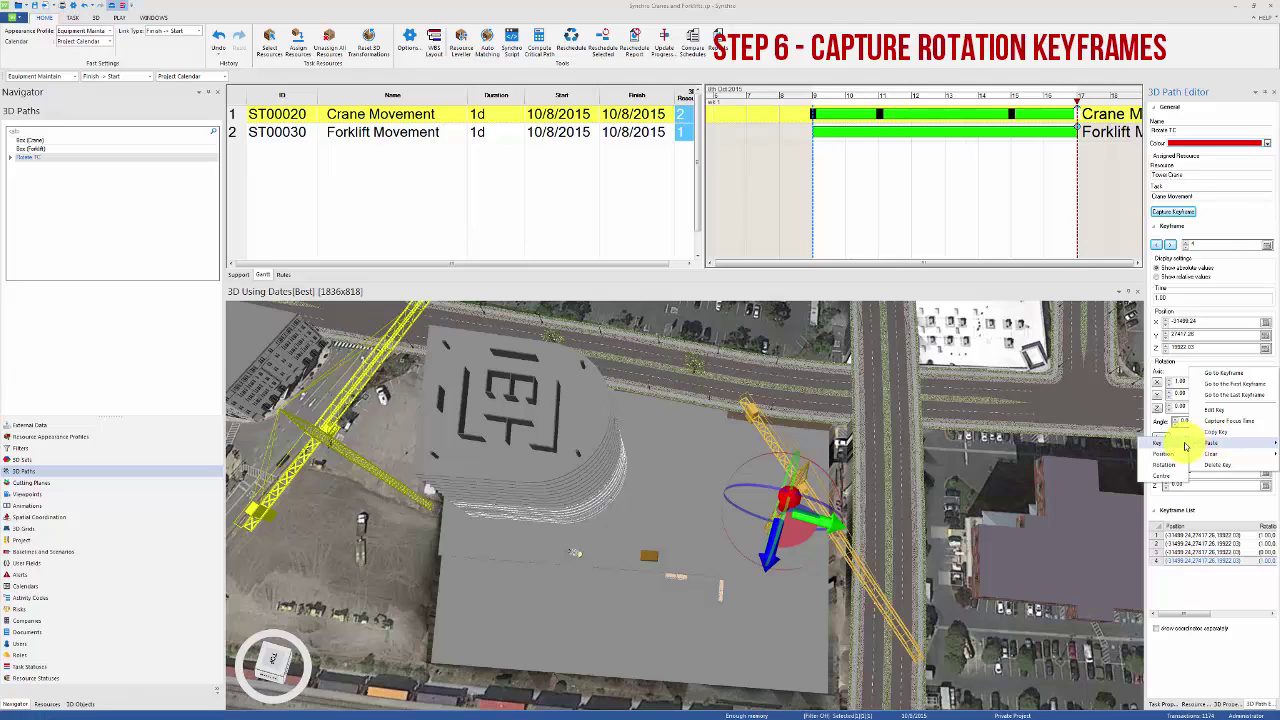
pyautogui.click(1185, 446)
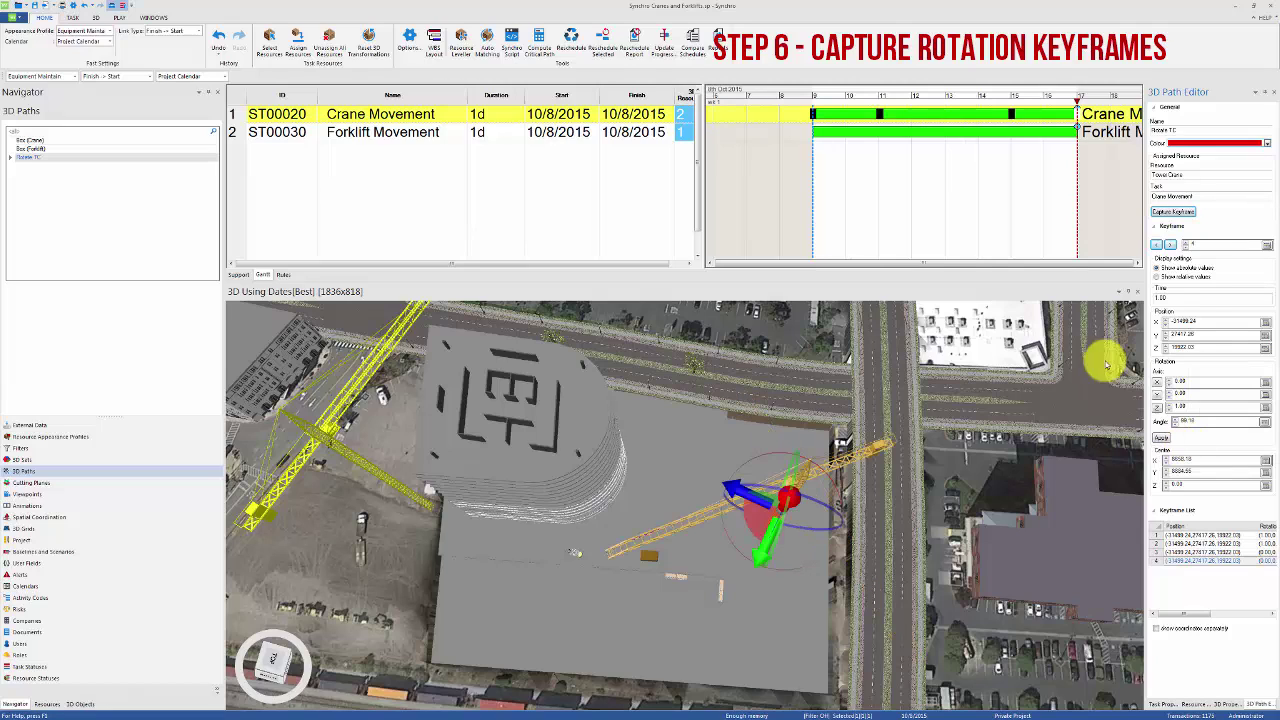
# Move the focus time to about 13:30, rotate the crane's jib over the box, and capture an intermediate keyframe
pyautogui.moveTo(808, 100); pyautogui.dragTo(961, 157)
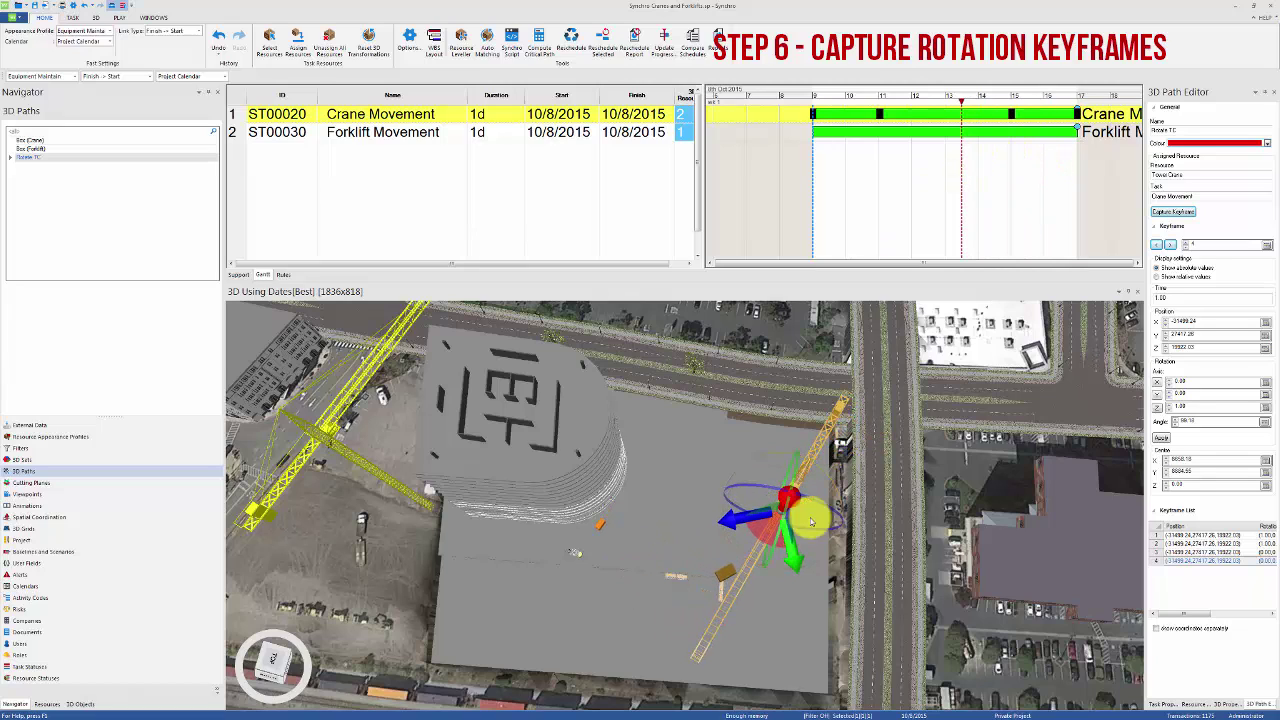
pyautogui.moveTo(742, 557); pyautogui.dragTo(686, 573)
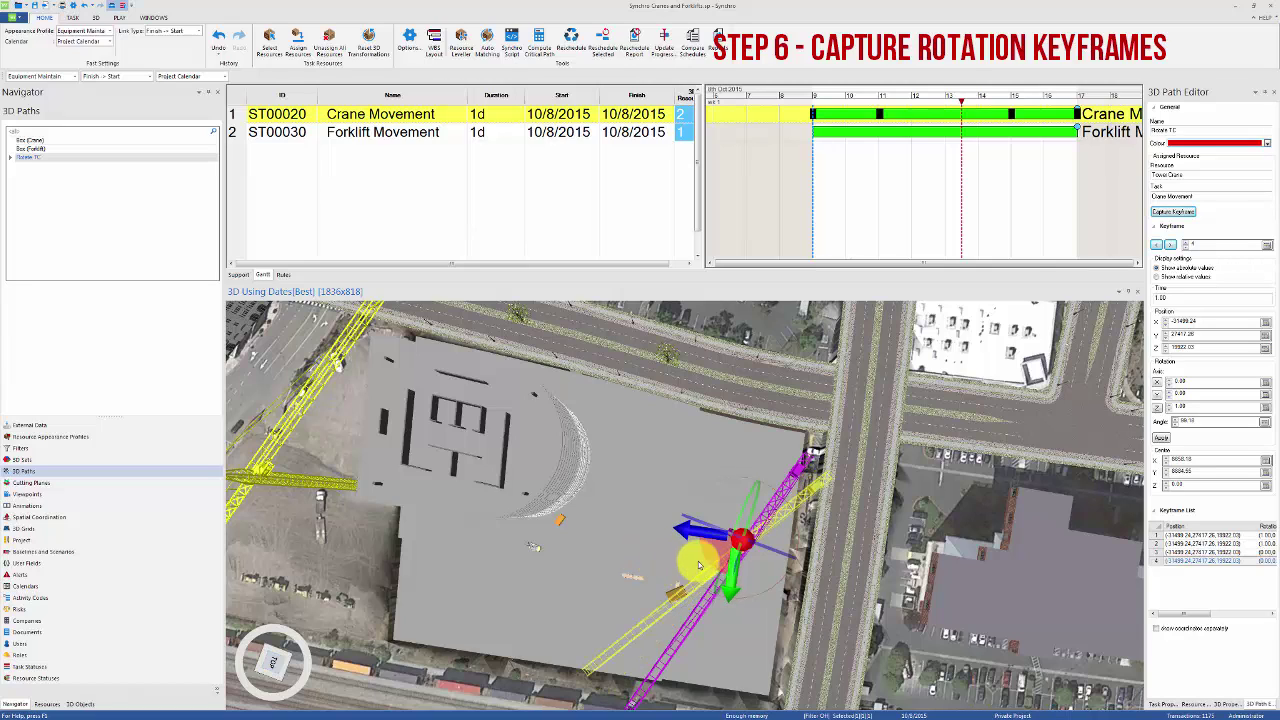
pyautogui.click(1163, 215)
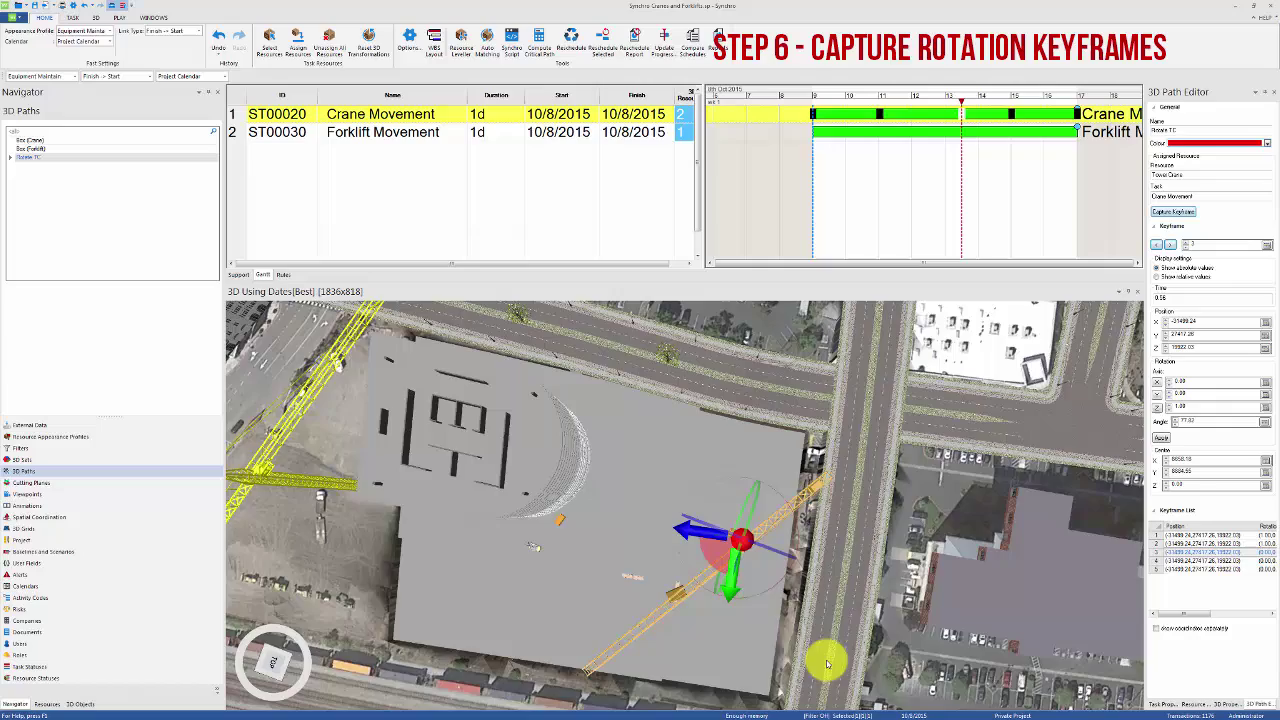
# Check the crane's rotation from a side view by scrubbing the focus time across the whole task, and clear the selection
pyautogui.moveTo(790, 650); pyautogui.dragTo(806, 580, button='middle')
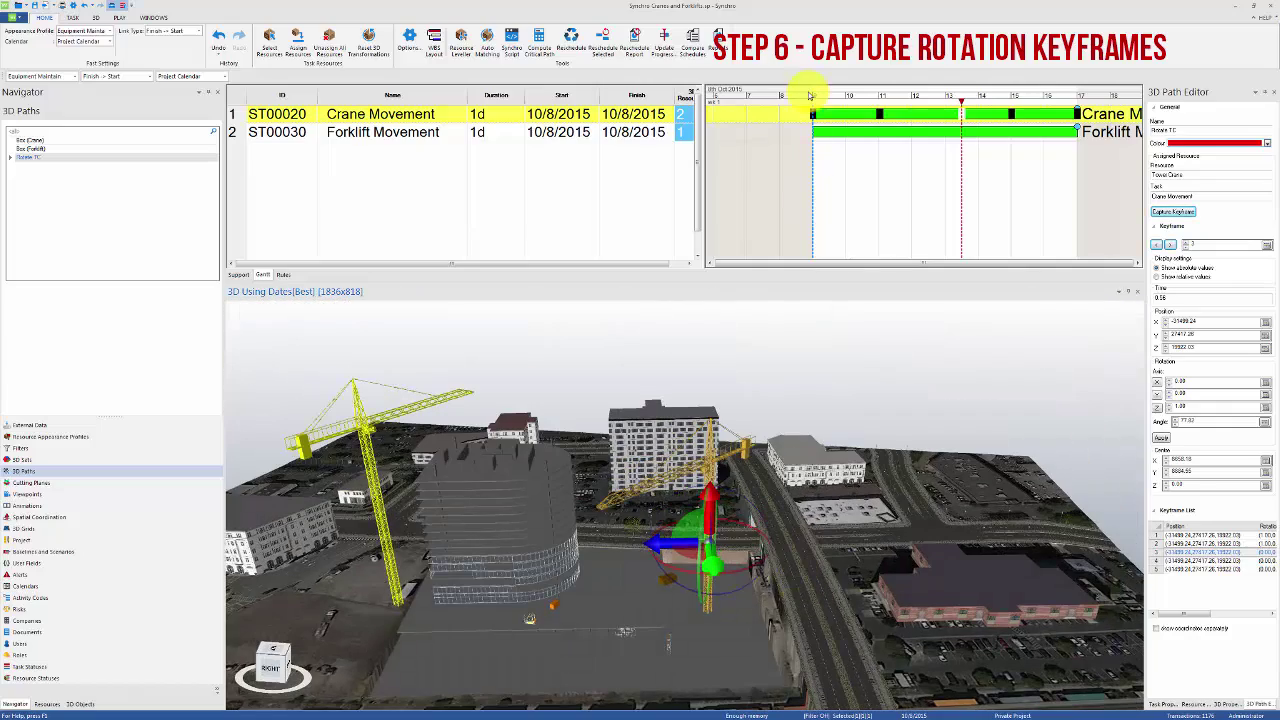
pyautogui.moveTo(805, 100); pyautogui.dragTo(1092, 180)
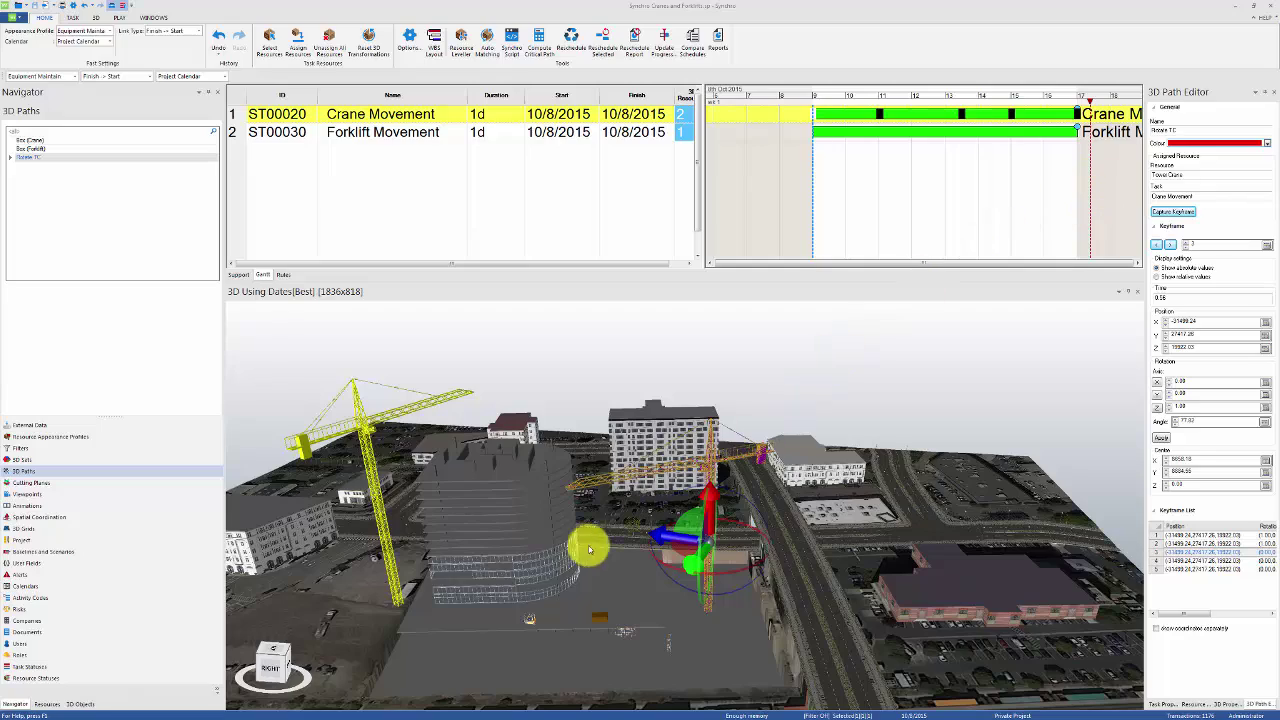
pyautogui.click(557, 586)
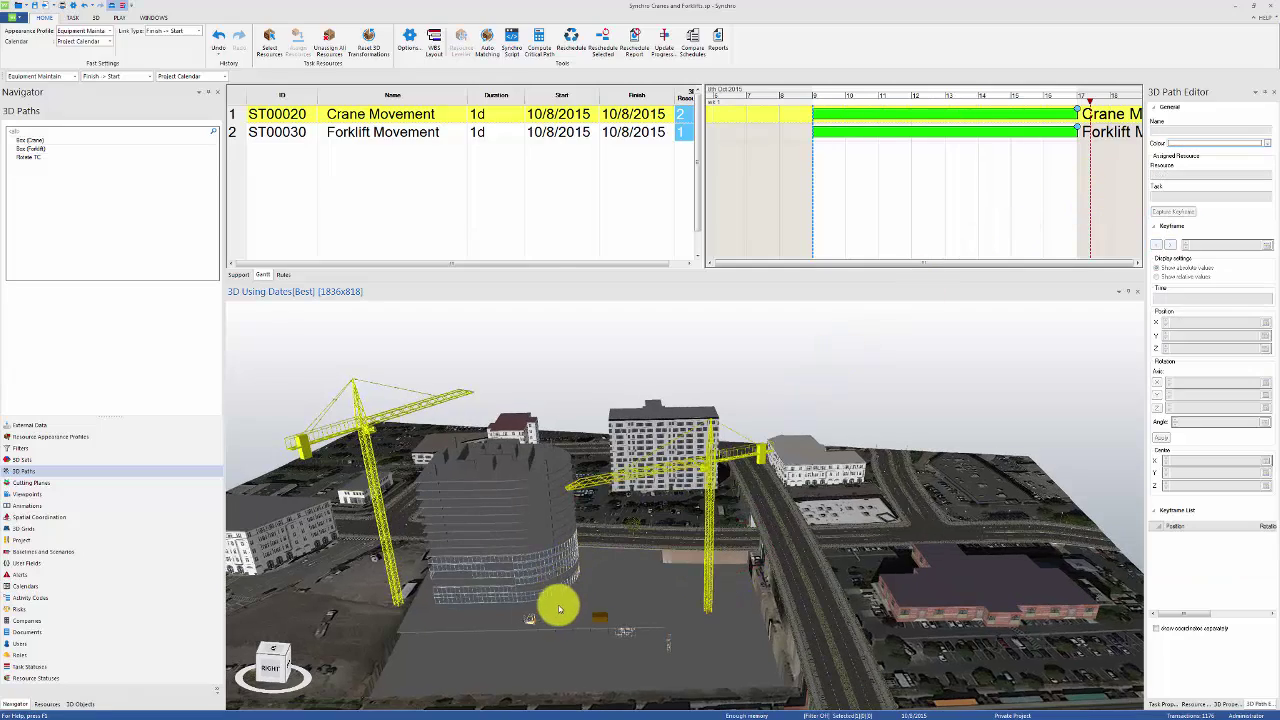
# Assign the forklift to the Forklift Movement task using the Equipment Temporary appearance profile
pyautogui.scroll(6, 566, 594)
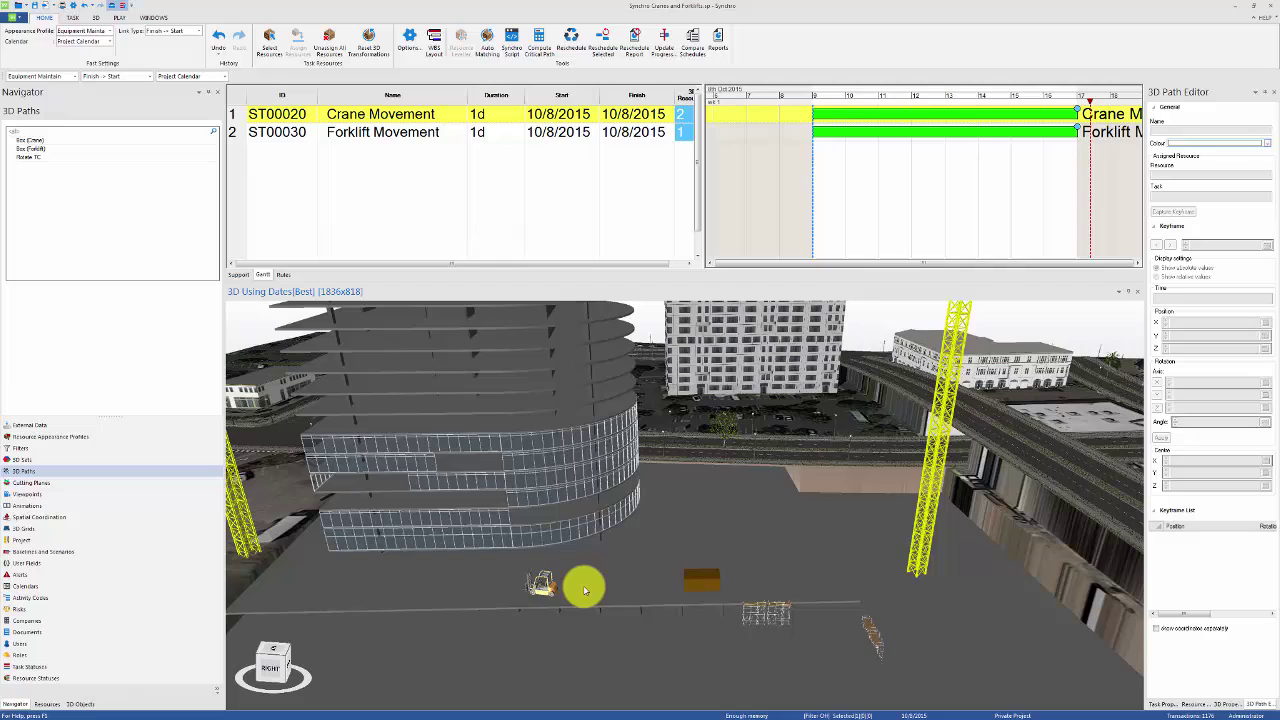
pyautogui.moveTo(585, 590); pyautogui.dragTo(580, 523, button='middle')
pyautogui.moveTo(809, 96); pyautogui.dragTo(868, 108)
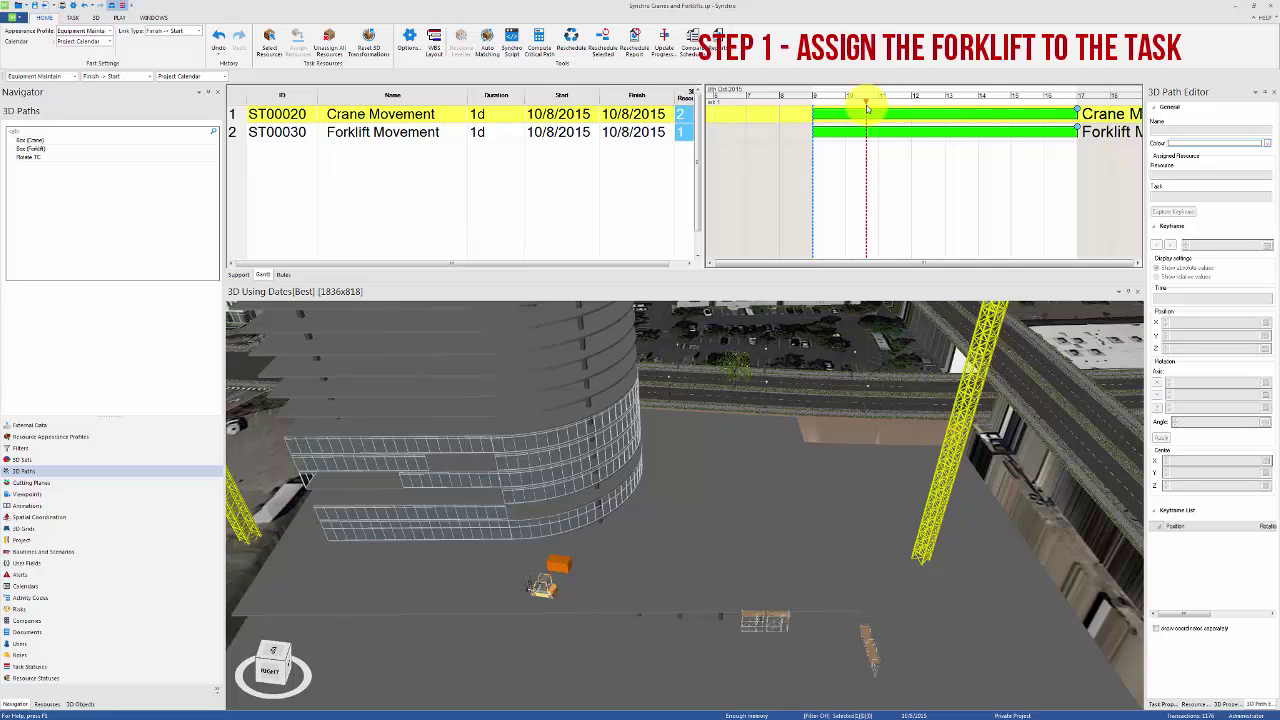
pyautogui.click(545, 590)
pyautogui.click(72, 77)
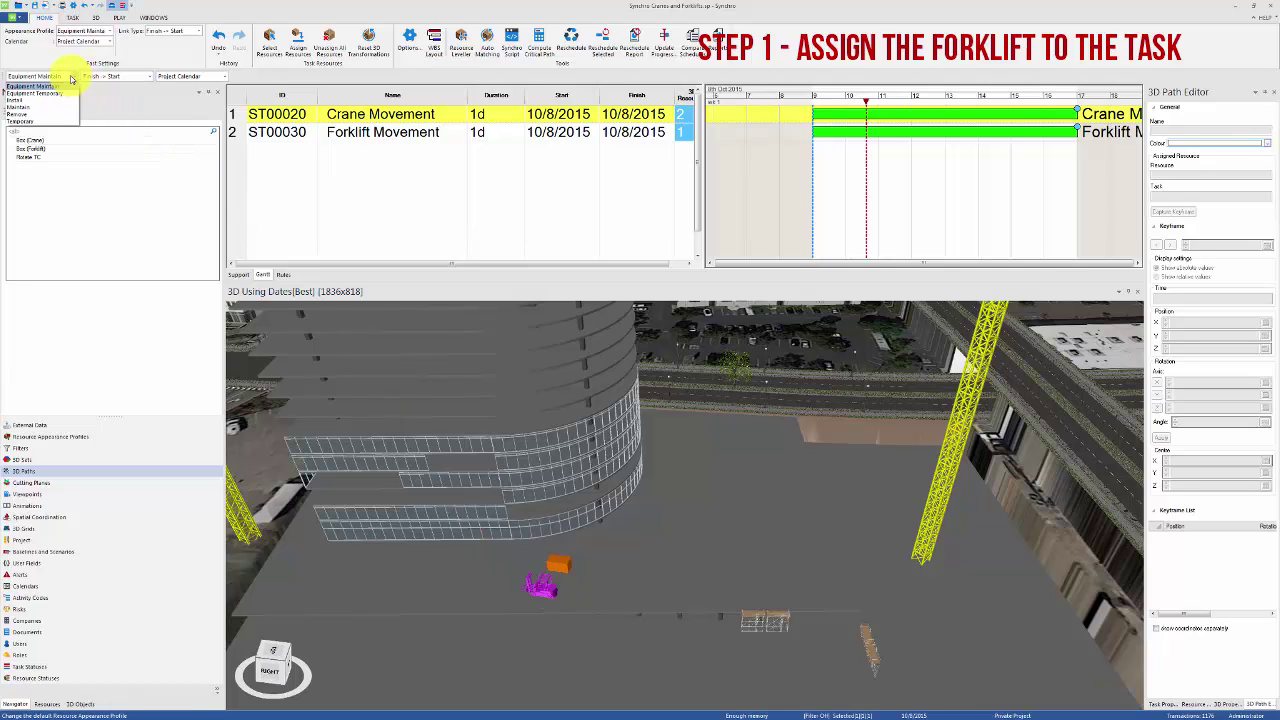
pyautogui.click(63, 93)
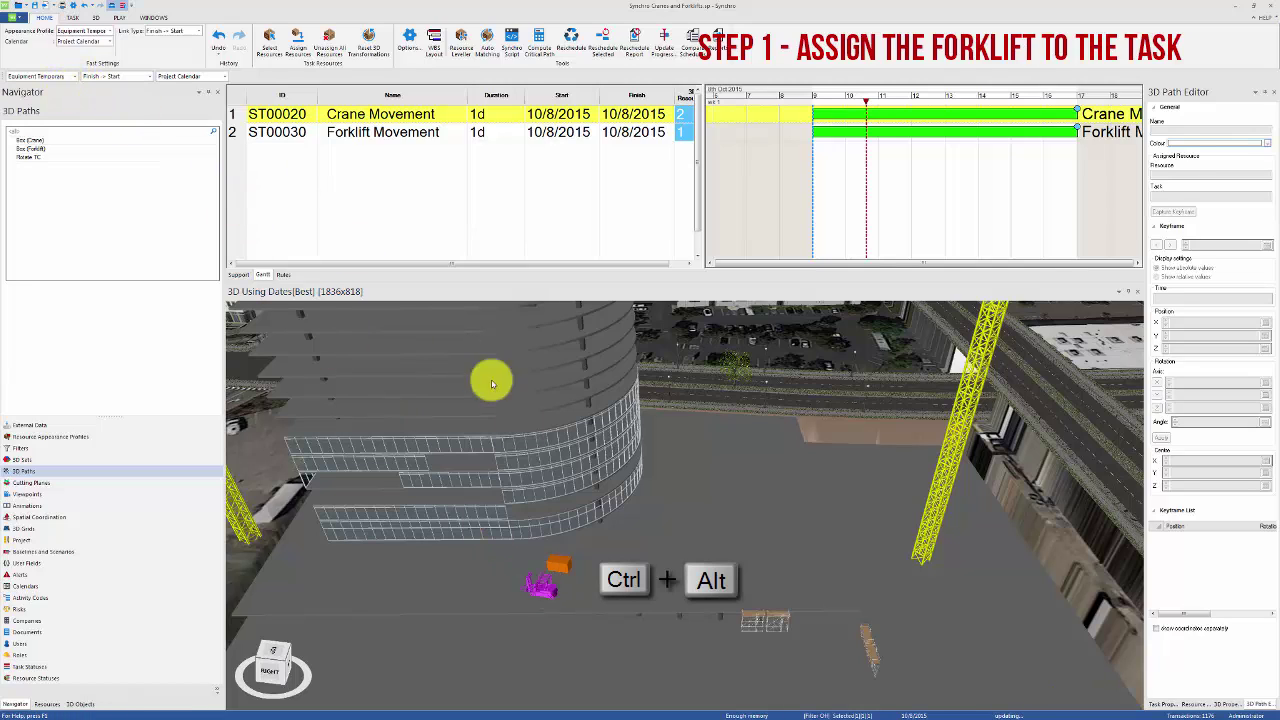
pyautogui.keyDown('ctrl'); pyautogui.keyDown('alt'); pyautogui.moveTo(548, 597); pyautogui.dragTo(476, 134); pyautogui.keyUp('alt'); pyautogui.keyUp('ctrl')
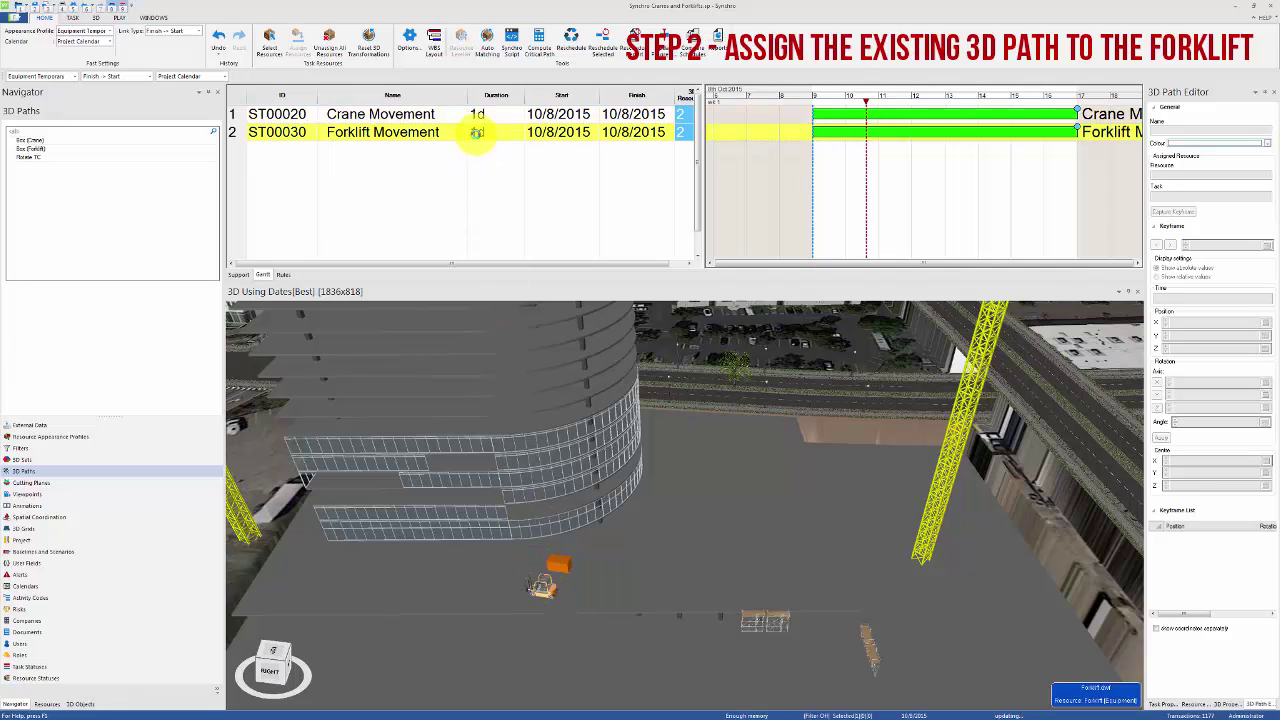
# Assign the Box (Forklift) 3D path to the task's Forklift resource and scrub the focus time to check its alignment
pyautogui.click(1161, 704)
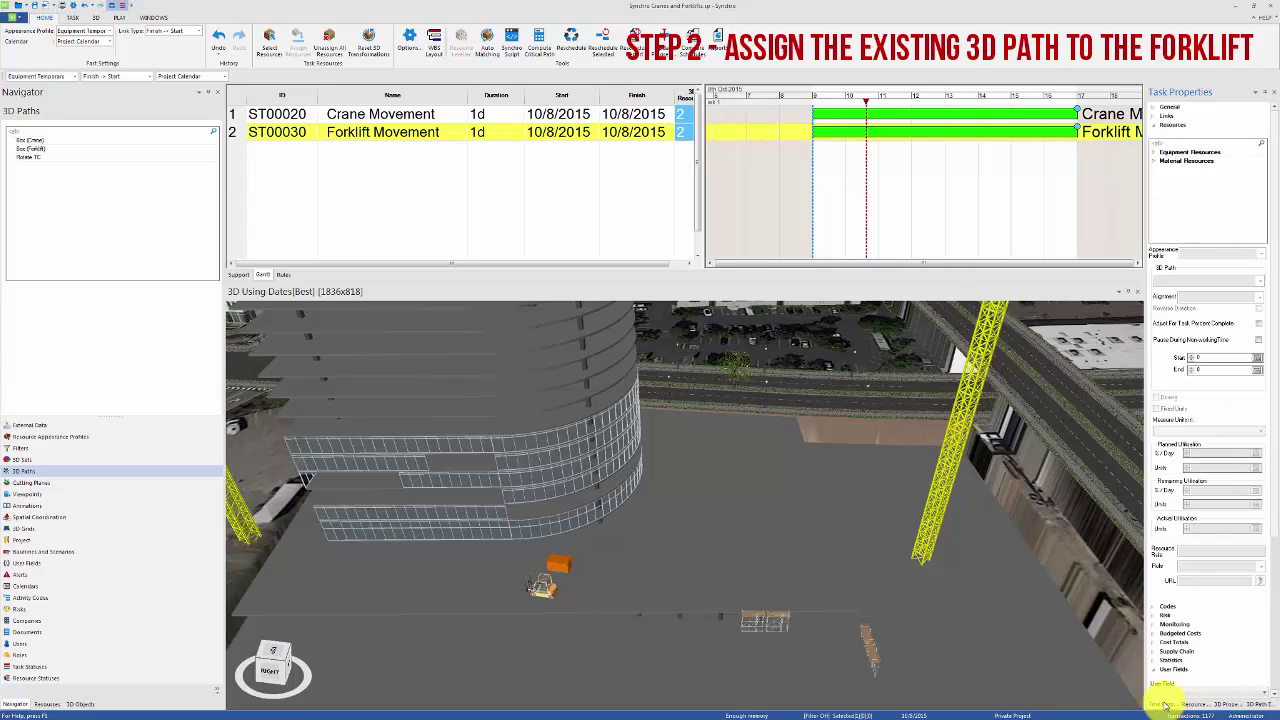
pyautogui.click(1172, 162)
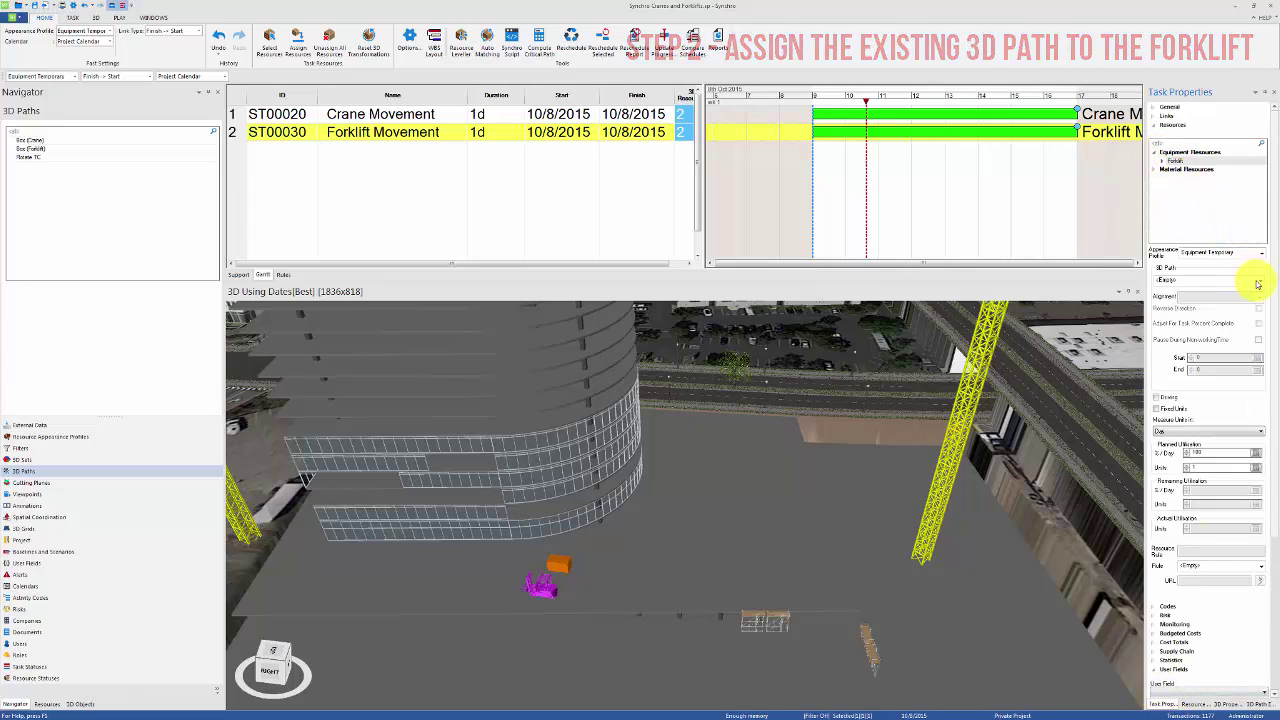
pyautogui.click(1260, 281)
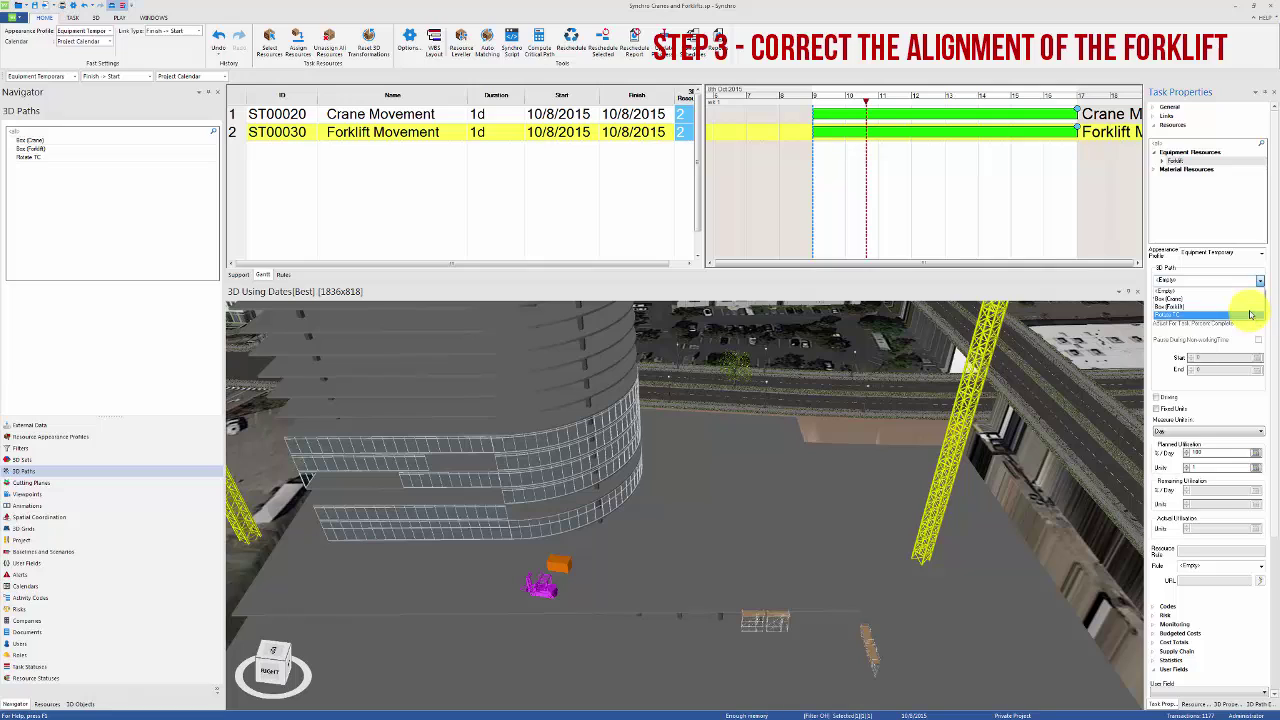
pyautogui.click(1250, 314)
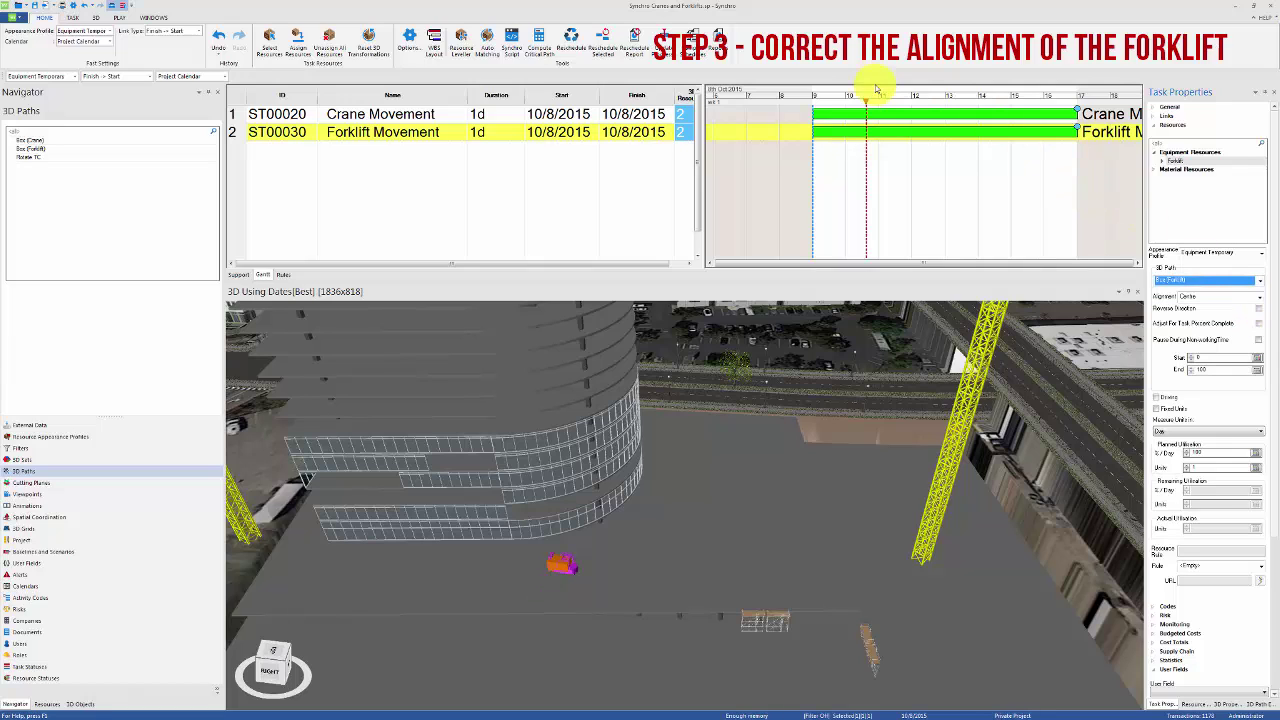
pyautogui.click(823, 101)
pyautogui.moveTo(837, 103); pyautogui.dragTo(866, 120)
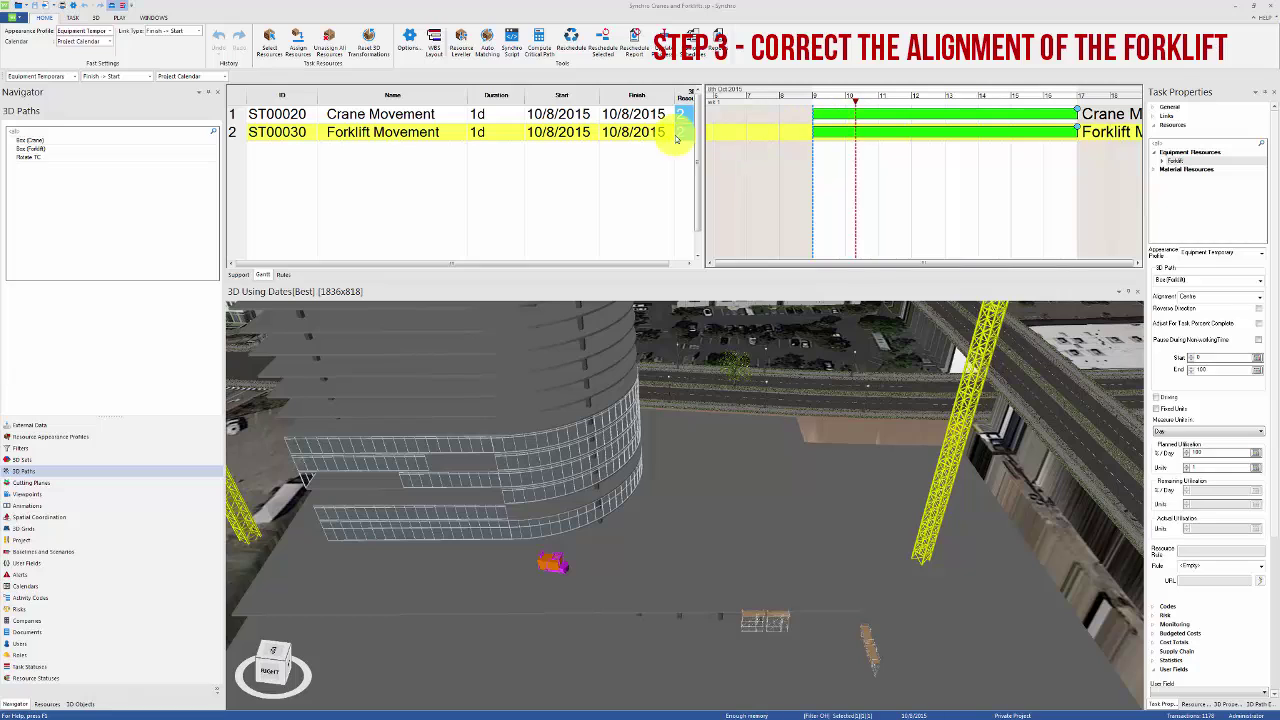
# Enable 3D path modification for the forklift's Box (Forklift) path and go to its second keyframe
pyautogui.click(154, 151)
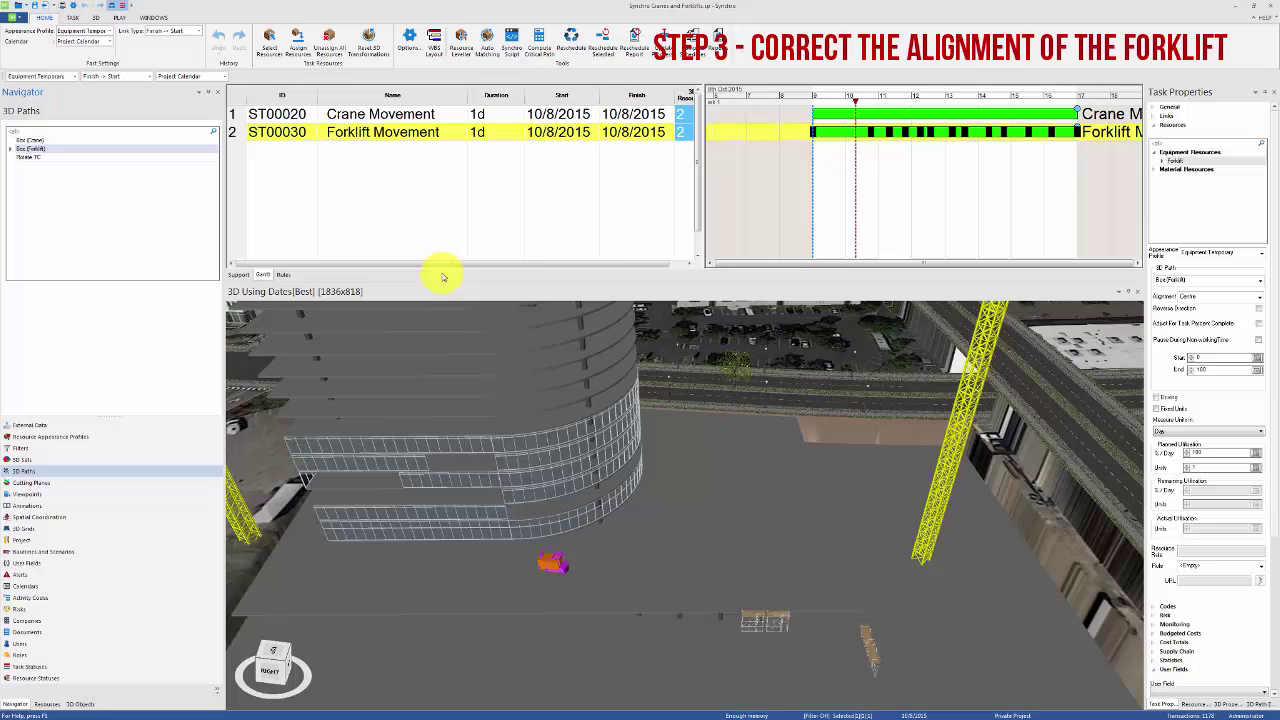
pyautogui.rightClick(560, 565)
pyautogui.moveTo(622, 217)
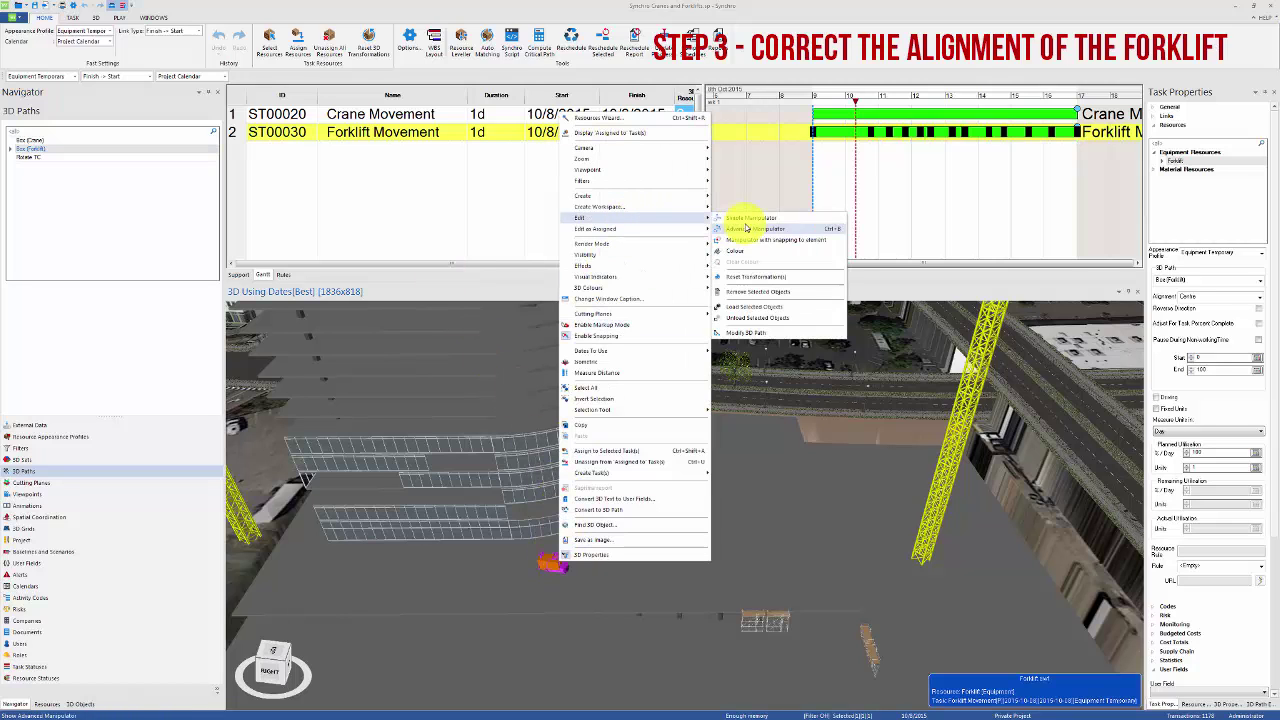
pyautogui.click(736, 334)
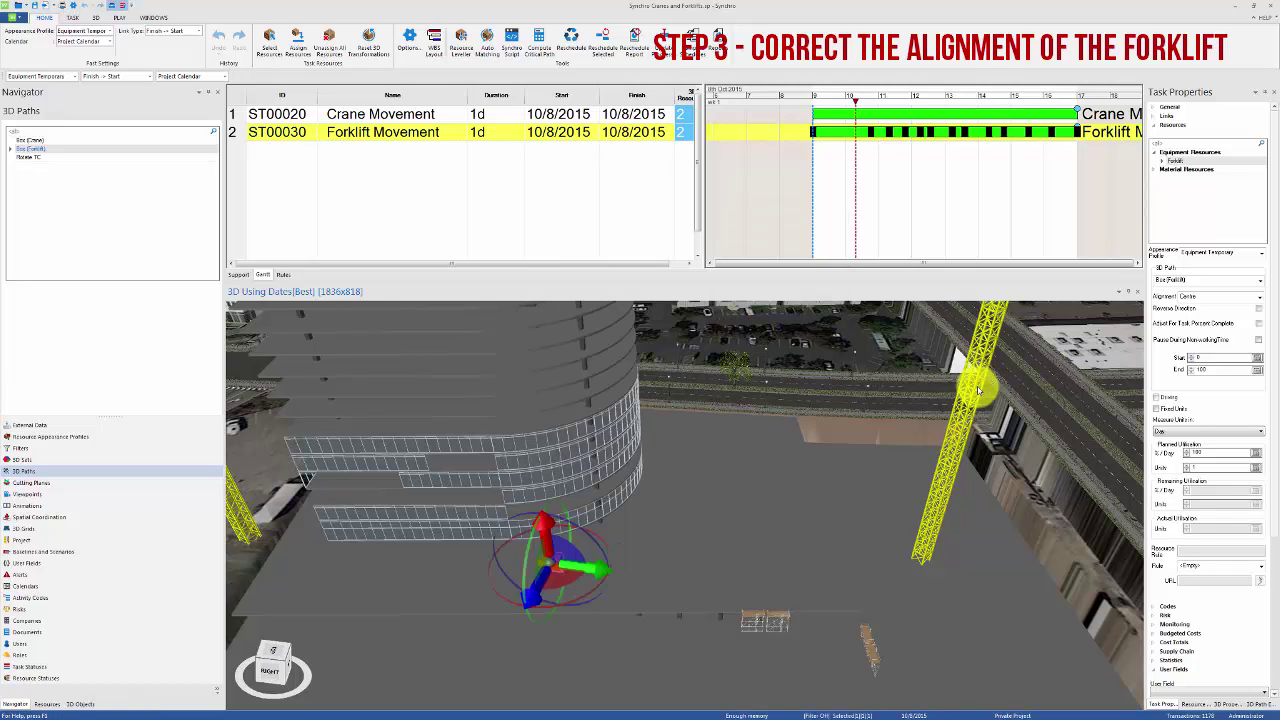
pyautogui.click(1252, 705)
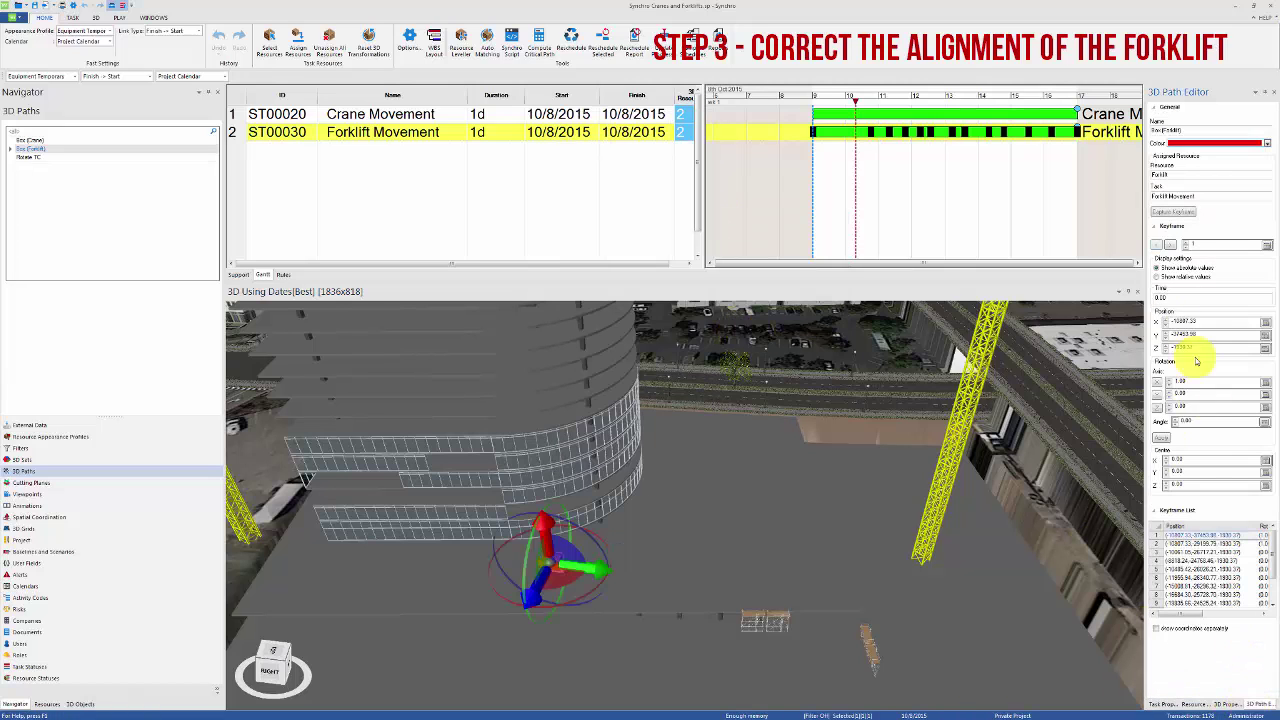
pyautogui.click(1174, 246)
# Shift the forklift relative to the path's centre so its forks meet the box, capture the keyframe, and clear the selection
pyautogui.keyDown('shift'); pyautogui.scroll(3, 591, 545); pyautogui.keyUp('shift')
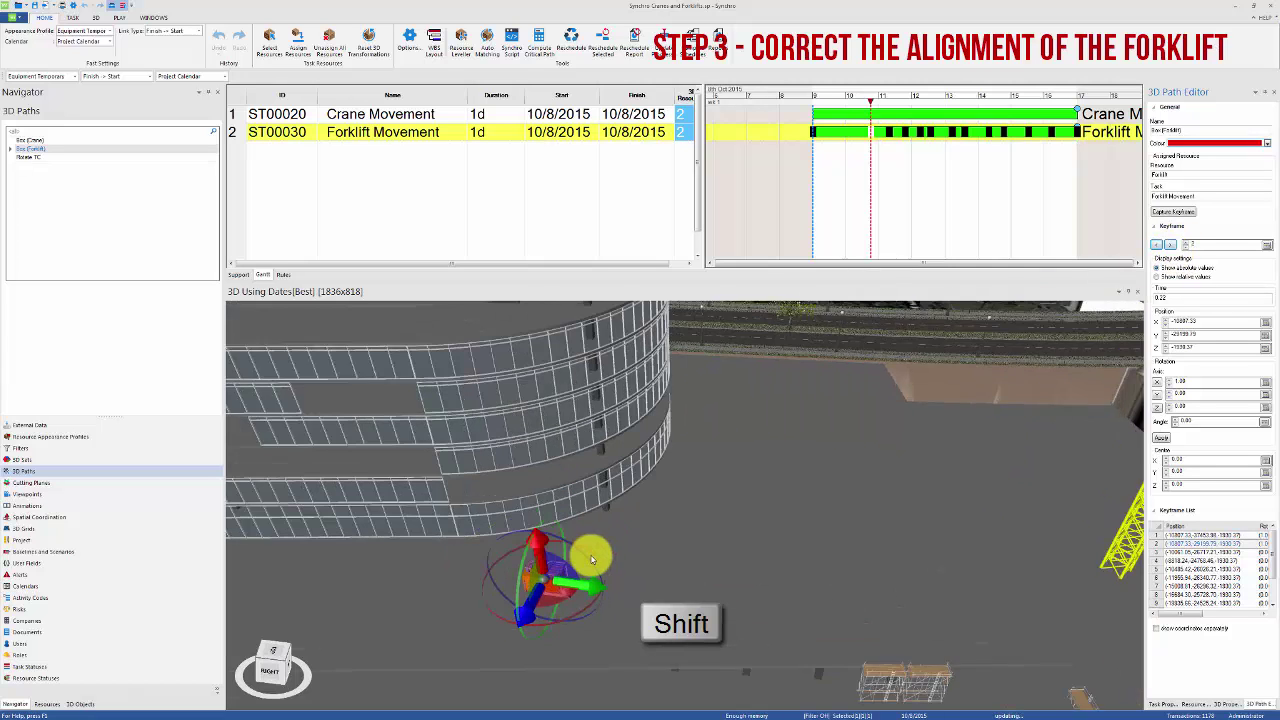
pyautogui.keyDown('shift'); pyautogui.moveTo(698, 643); pyautogui.dragTo(663, 566); pyautogui.keyUp('shift')
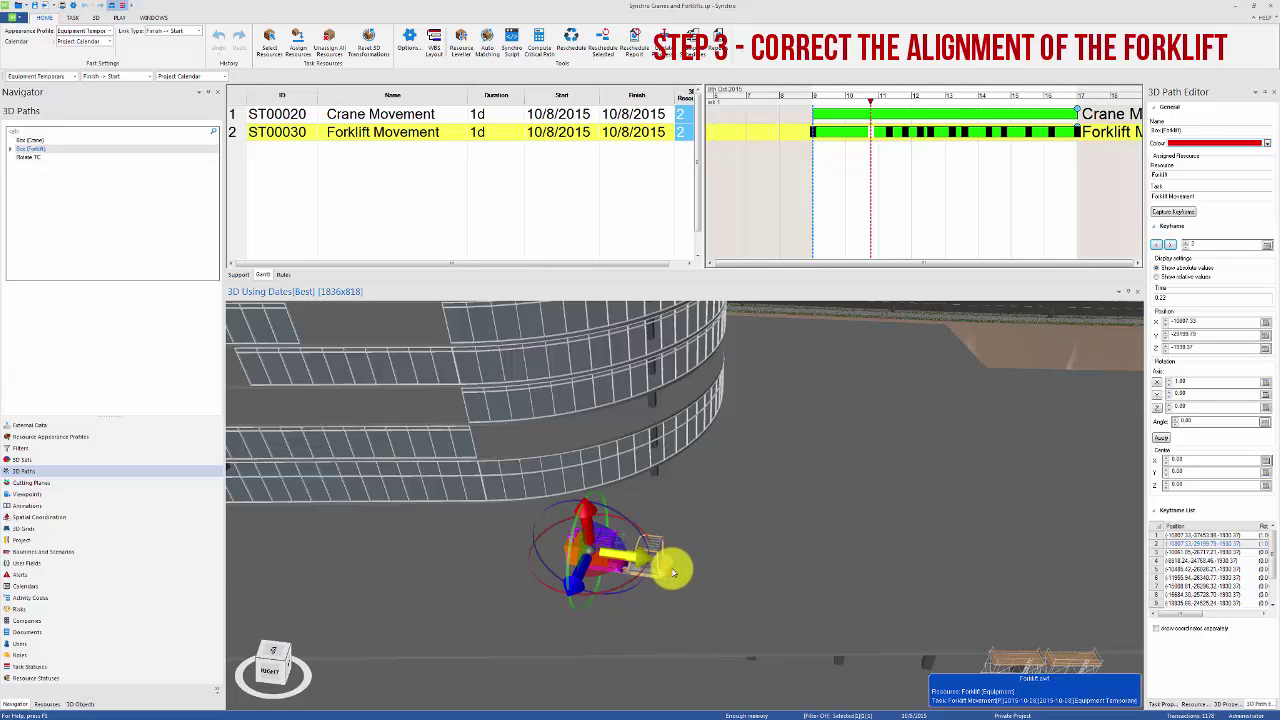
pyautogui.keyDown('shift'); pyautogui.moveTo(679, 615); pyautogui.dragTo(581, 521); pyautogui.keyUp('shift')
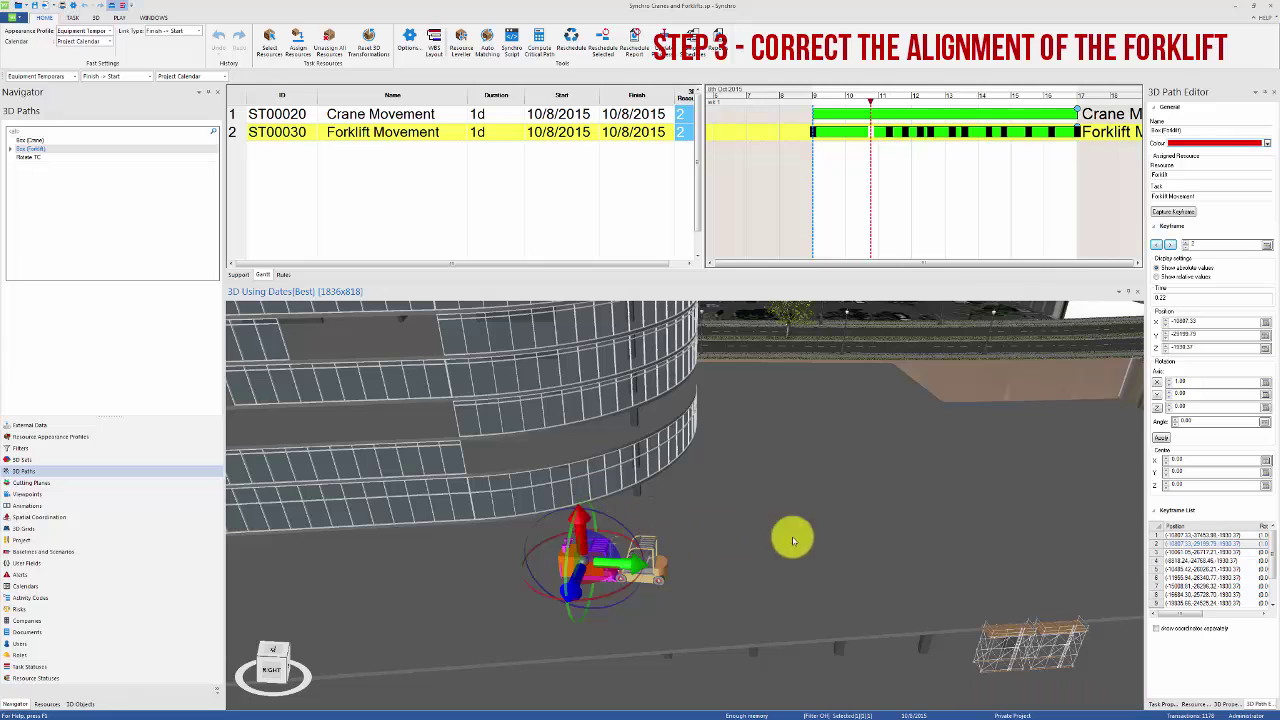
pyautogui.click(1168, 212)
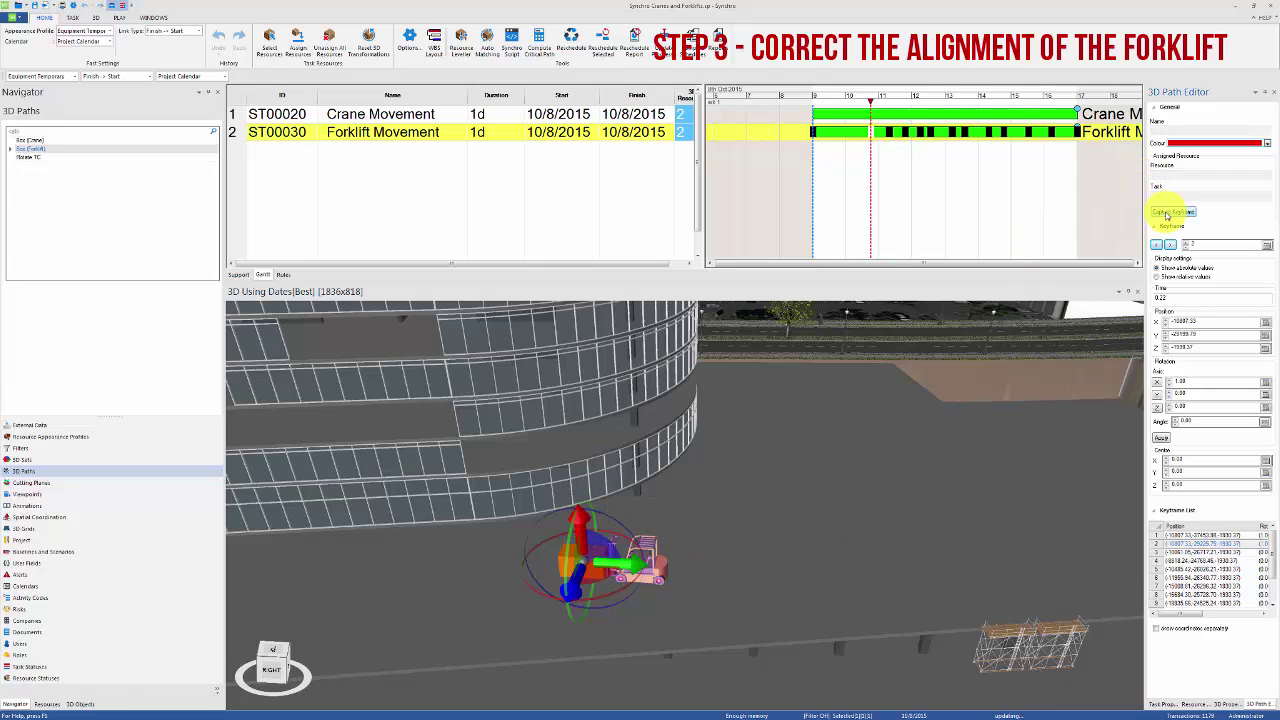
pyautogui.click(731, 420)
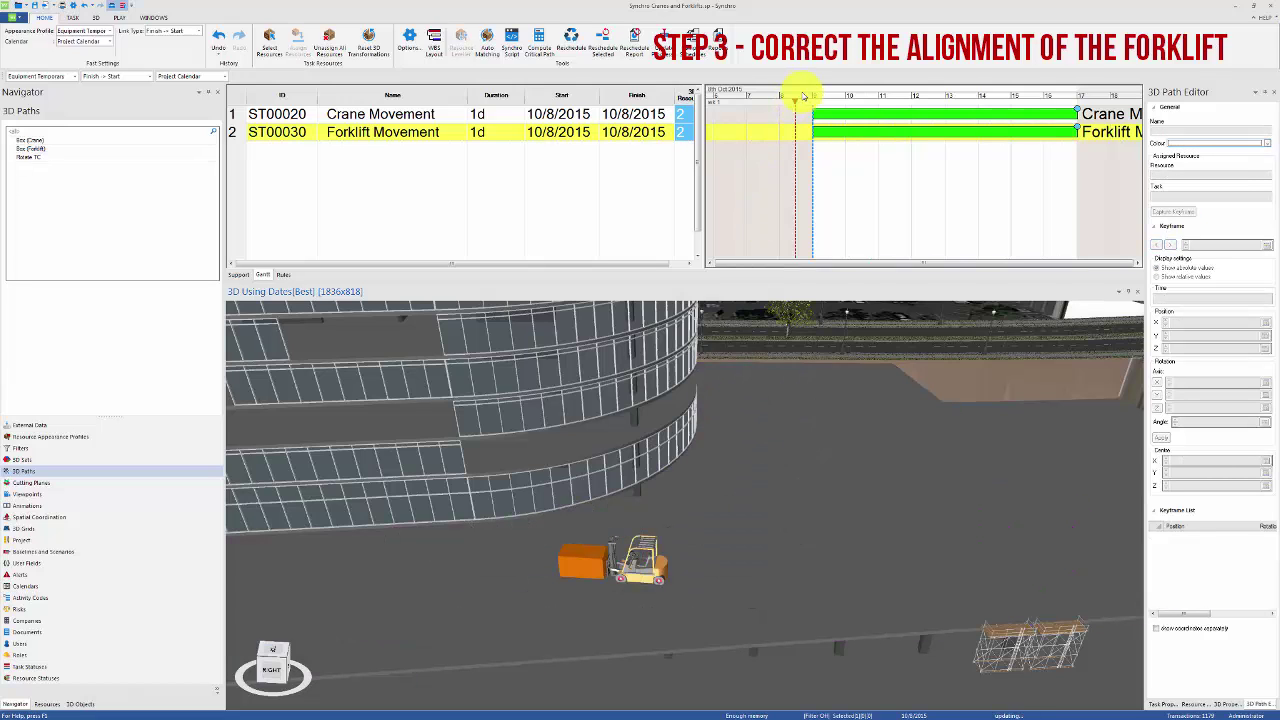
# Review the crane and forklift movements by scrubbing through the schedule and playing the animation
pyautogui.moveTo(803, 97)
pyautogui.mouseDown()
pyautogui.moveTo(999, 156)
pyautogui.moveTo(1066, 153)
pyautogui.mouseUp()
pyautogui.scroll(-5, 729, 517)
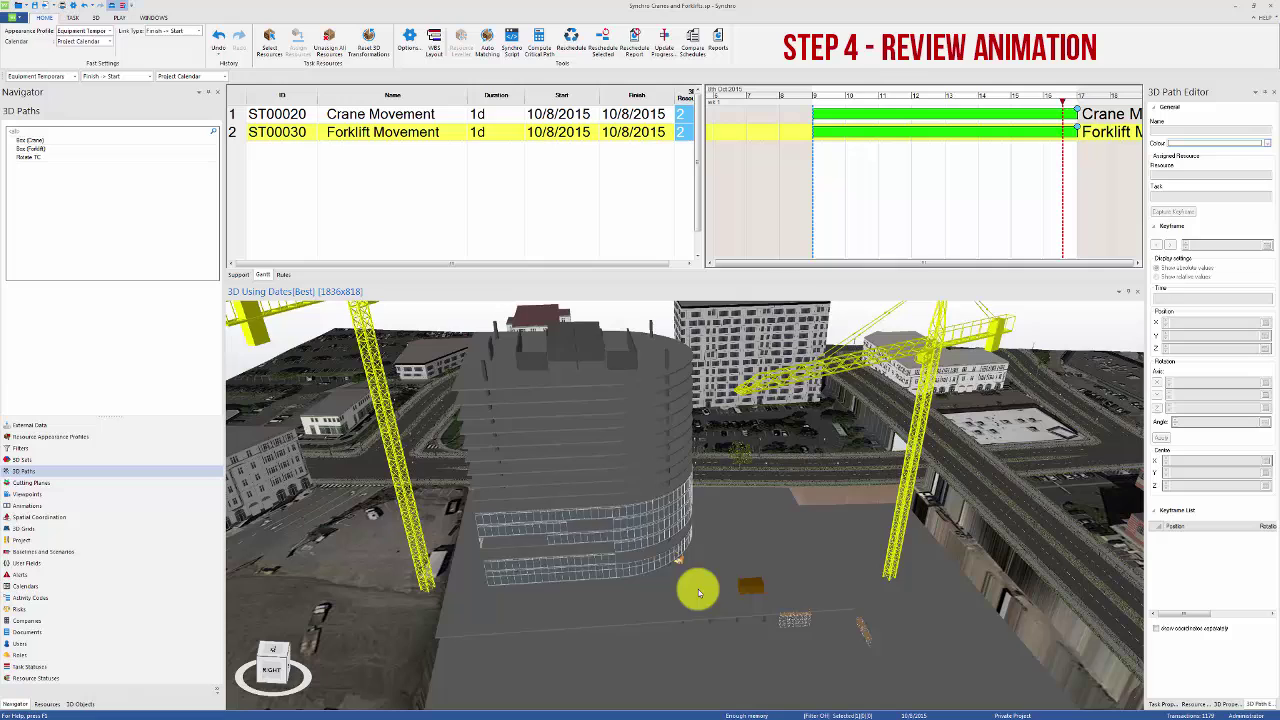
pyautogui.click(96, 18)
pyautogui.click(119, 18)
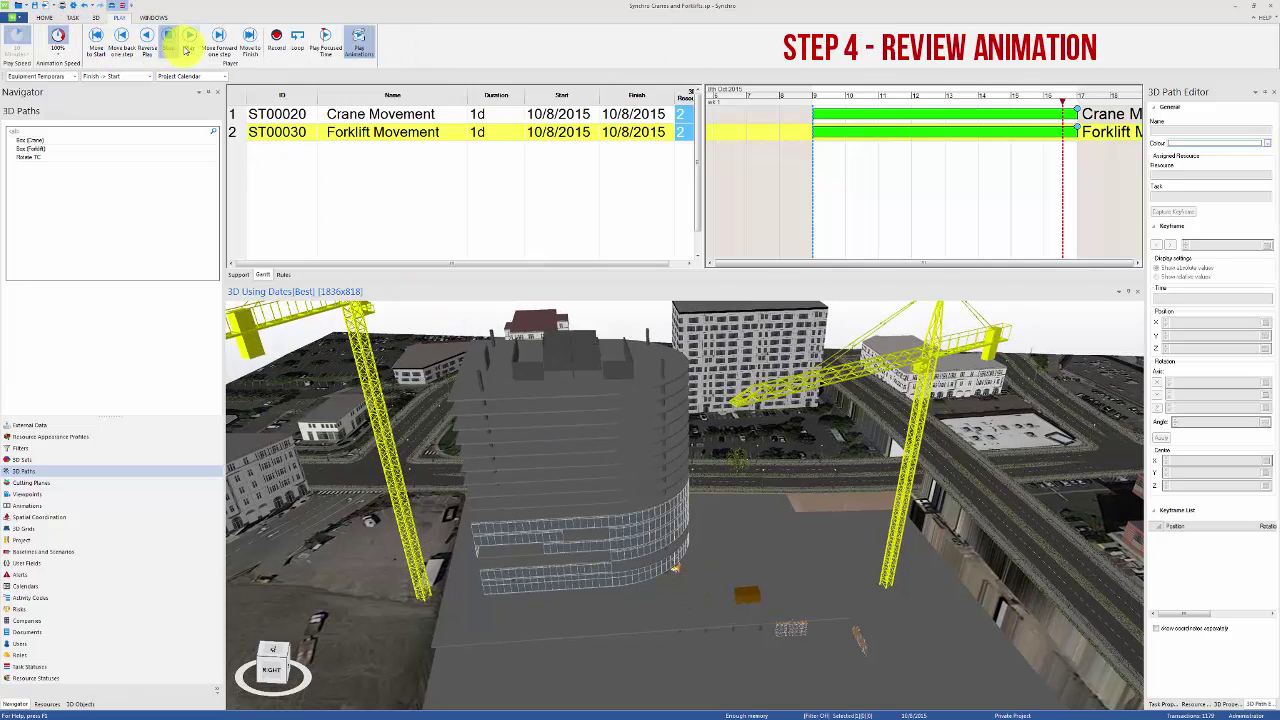
pyautogui.click(195, 48)
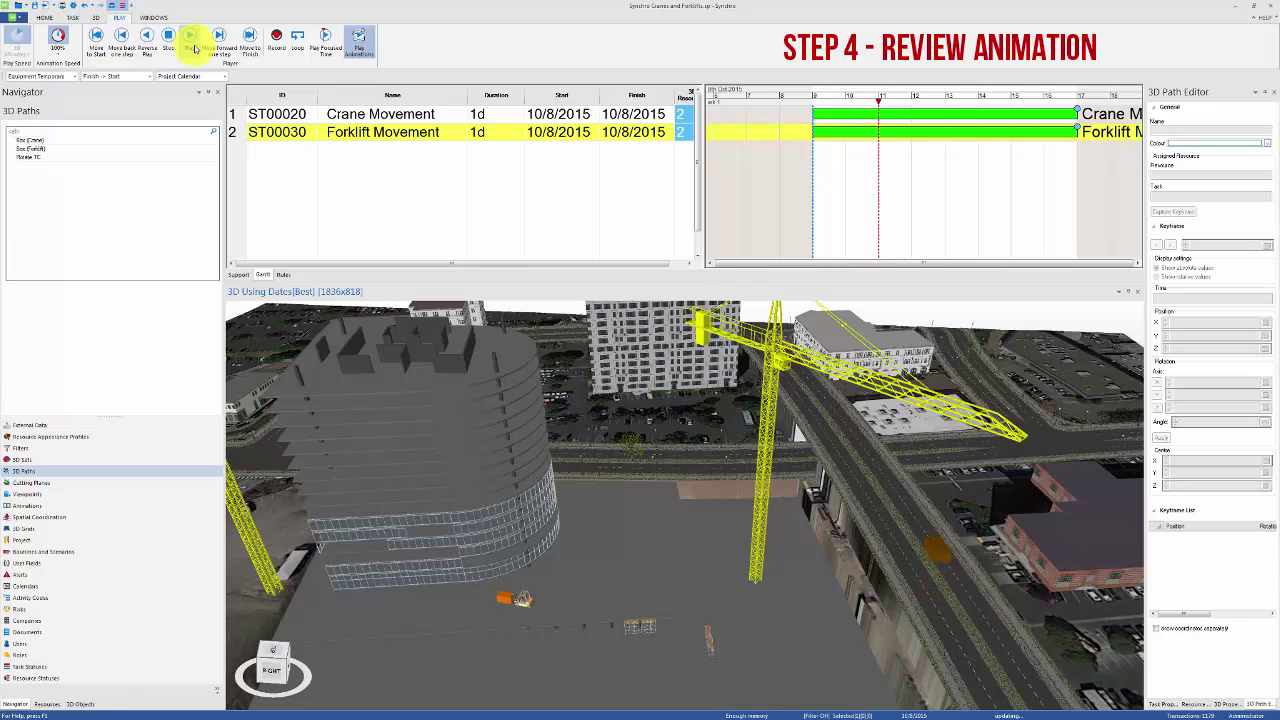